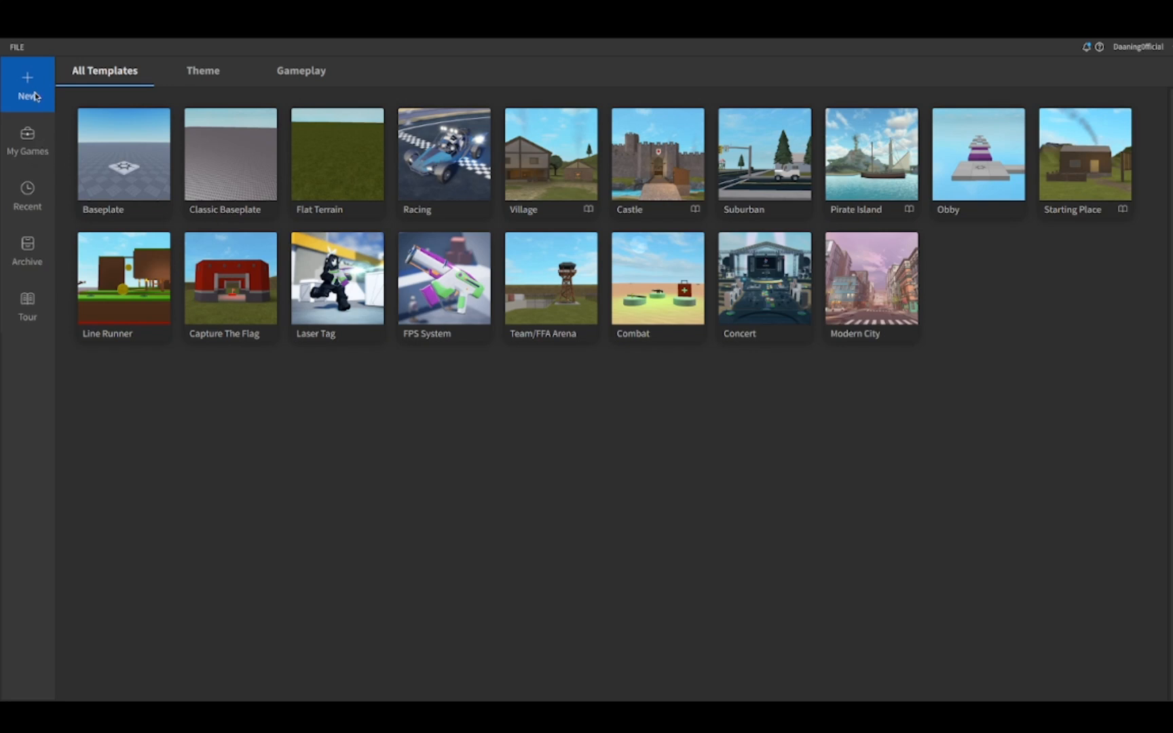
Look through the existing games and recently opened games, and return to the new-place templates.
click(32, 144)
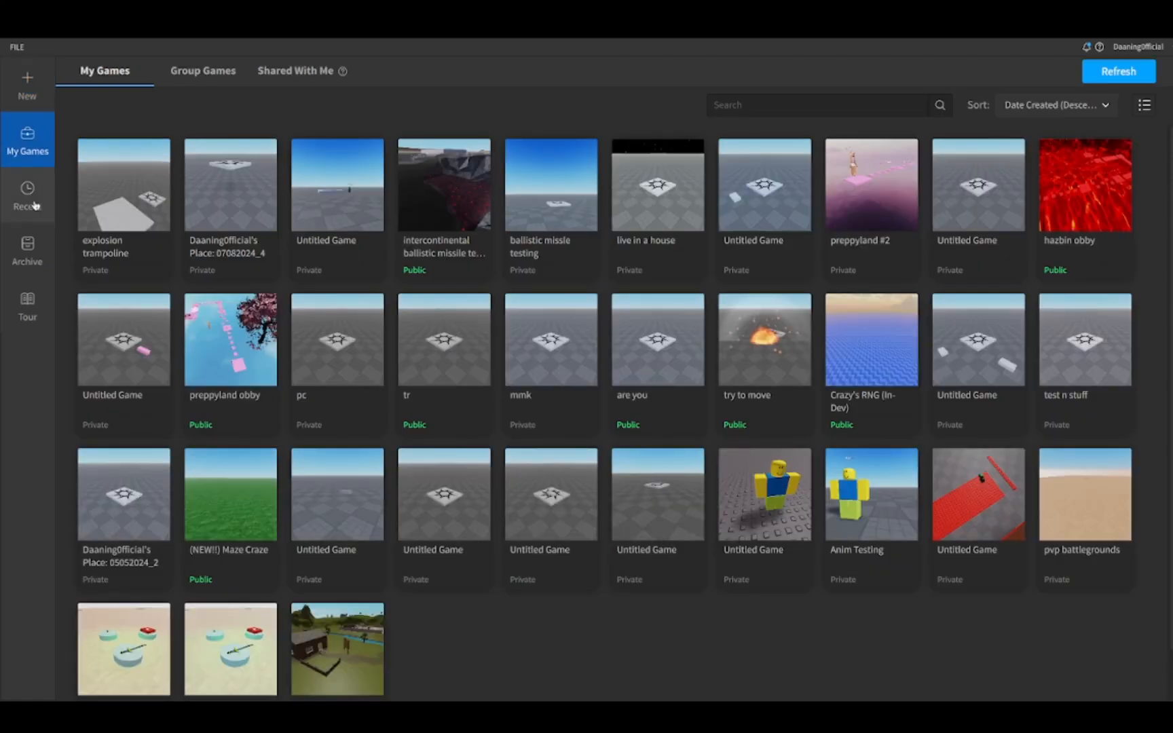
click(36, 206)
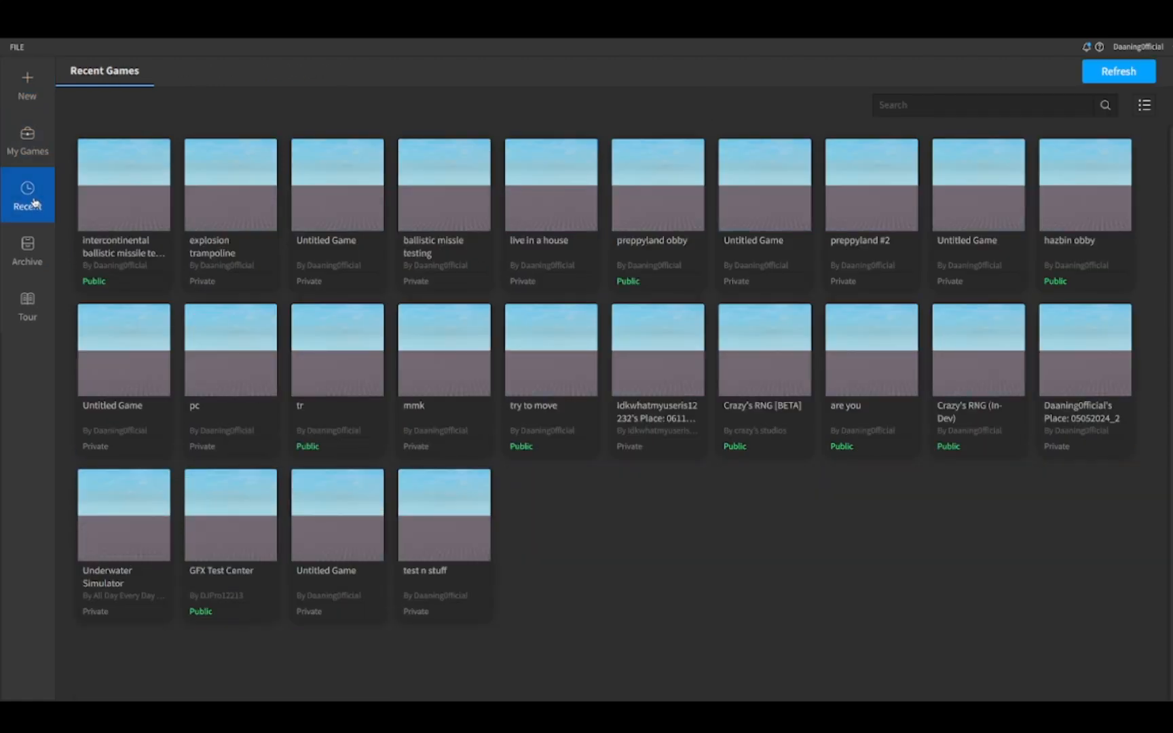
click(25, 101)
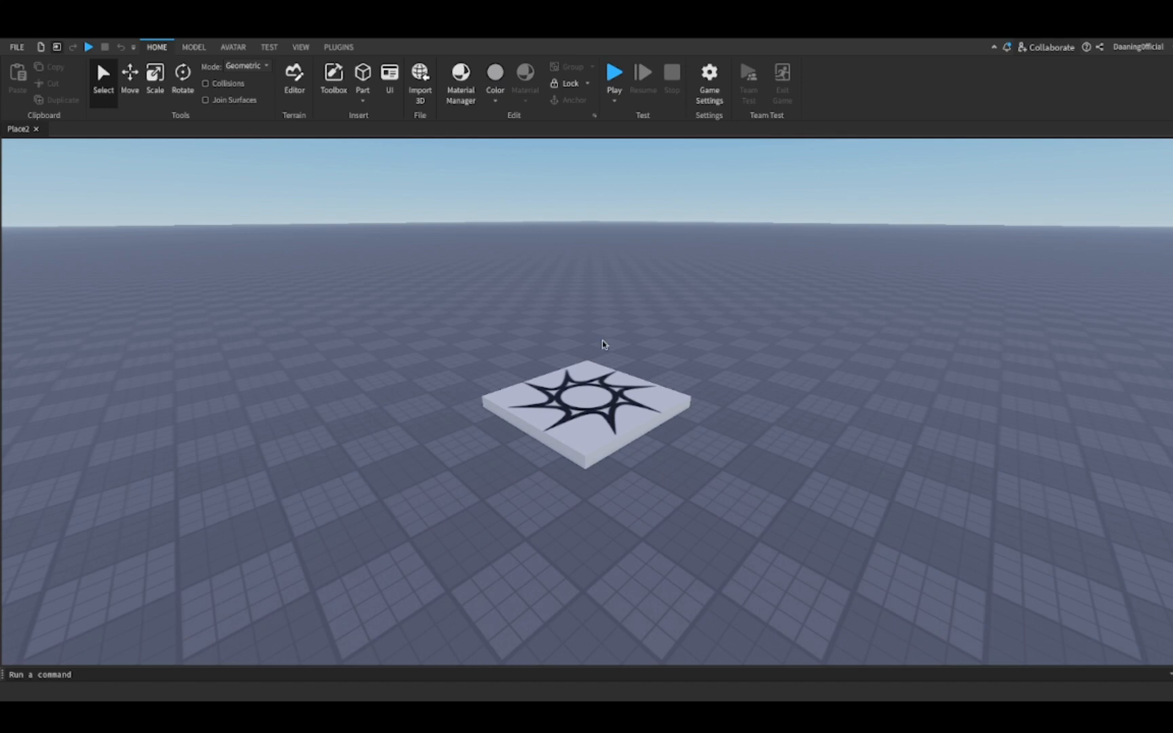
Slide the spawn location a short distance across the baseplate freehand and deselect it.
right_drag(602, 341, 602, 342)
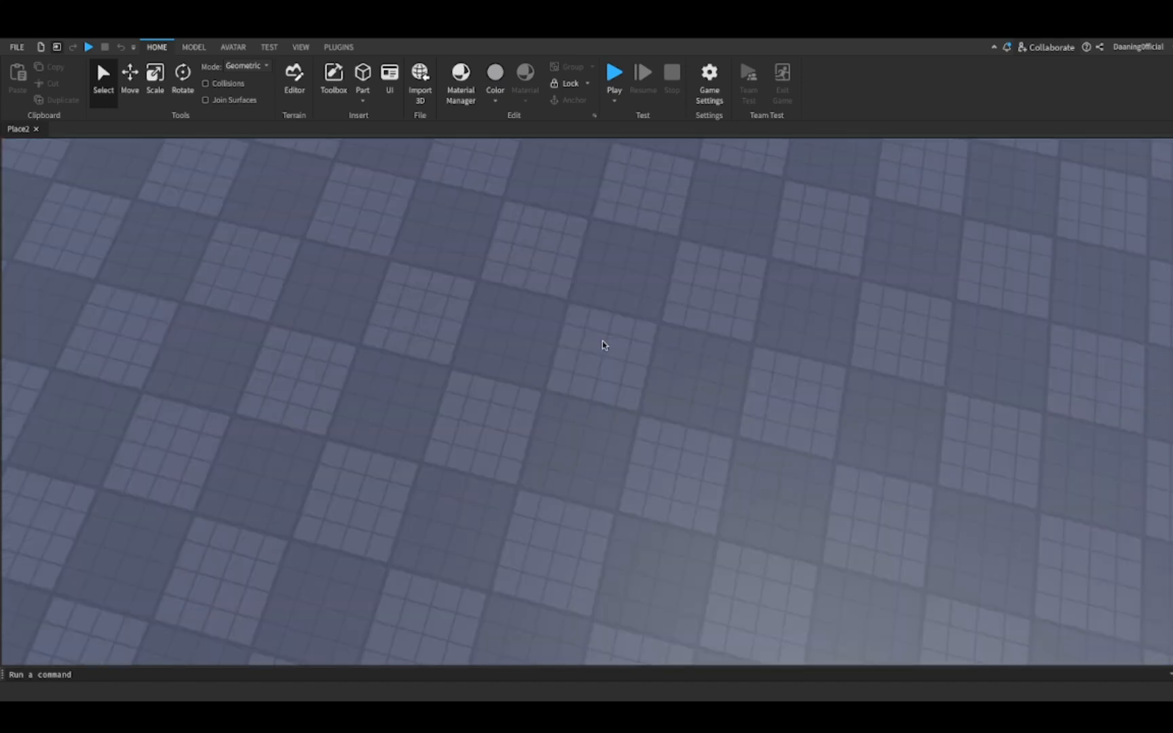
right_drag(602, 345, 459, 365)
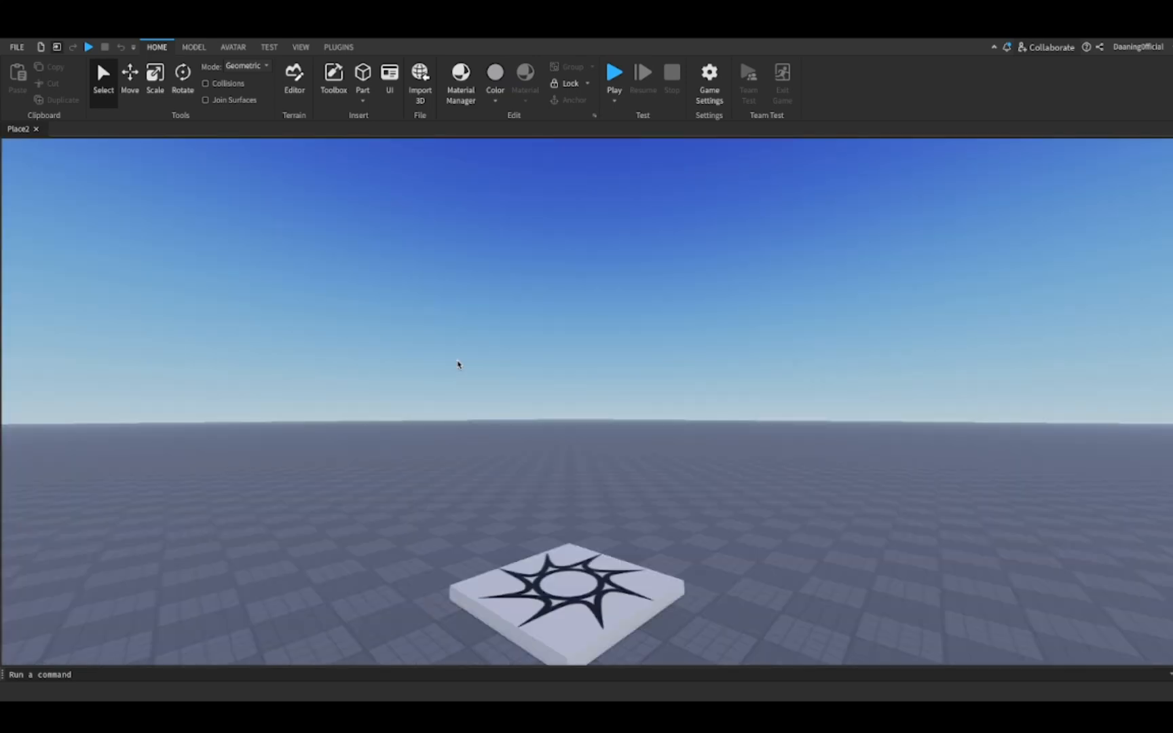
right_drag(458, 364, 380, 475)
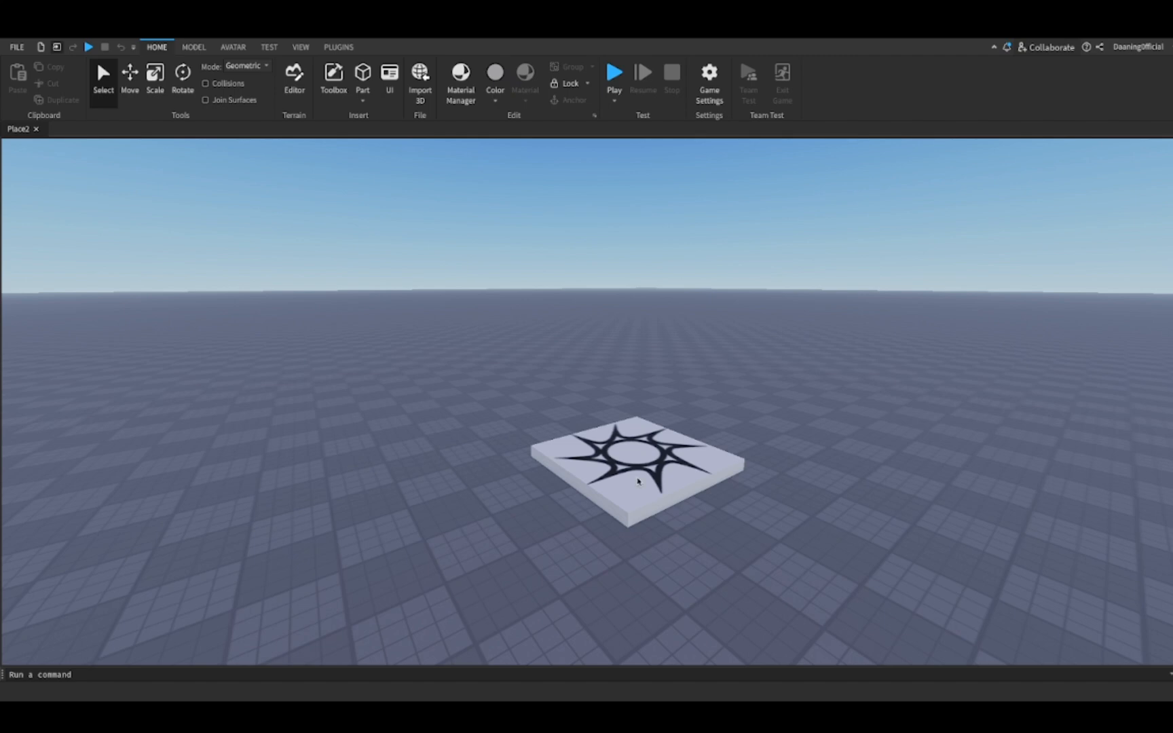
drag(638, 482, 657, 489)
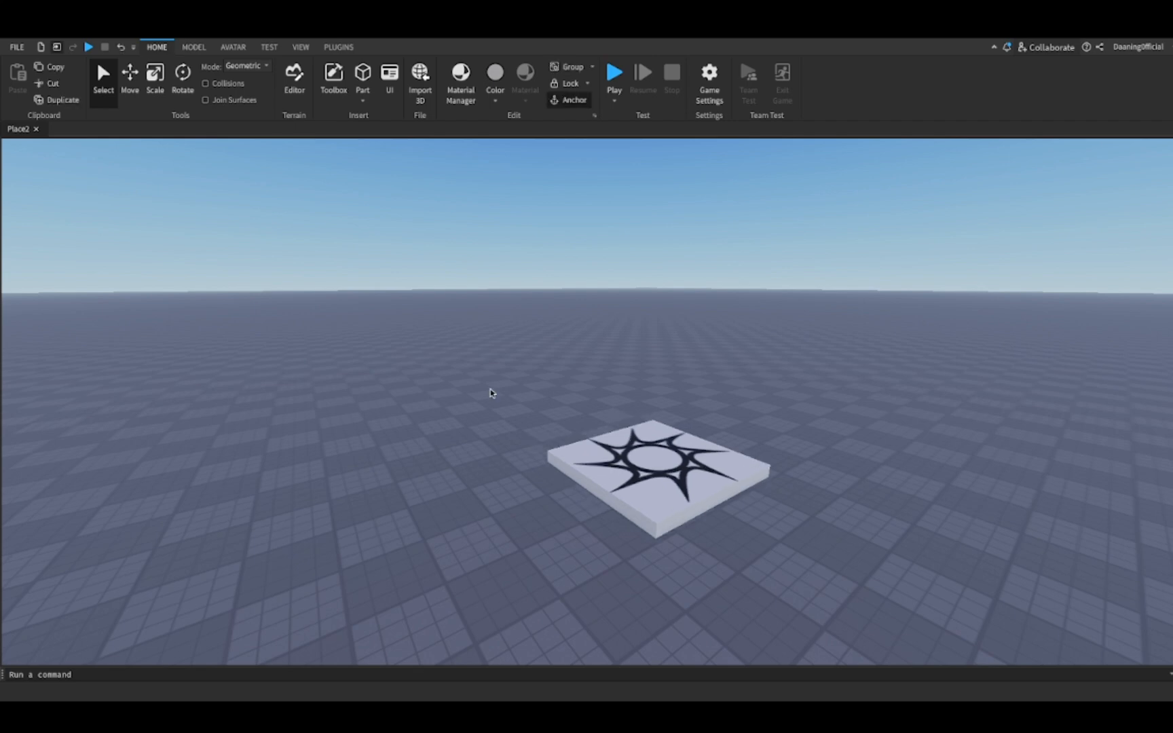
click(245, 297)
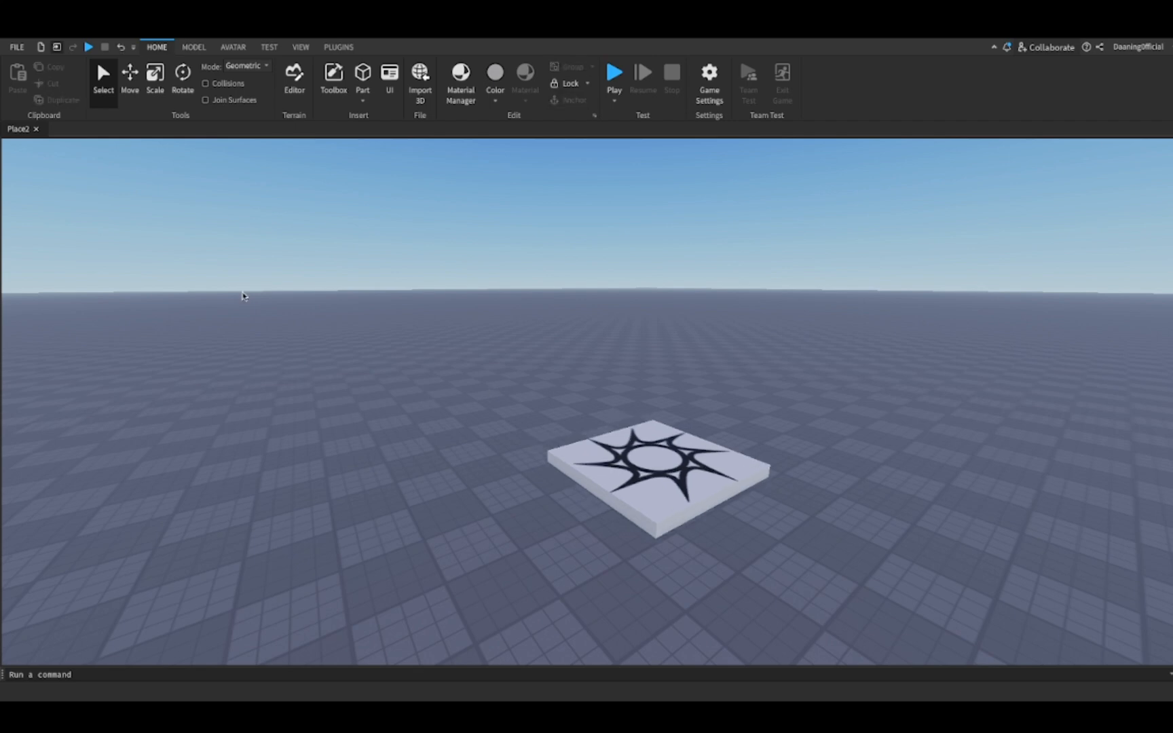
Reposition the spawn location along its axes on the baseplate using the Move tool.
key(ctrl+2)
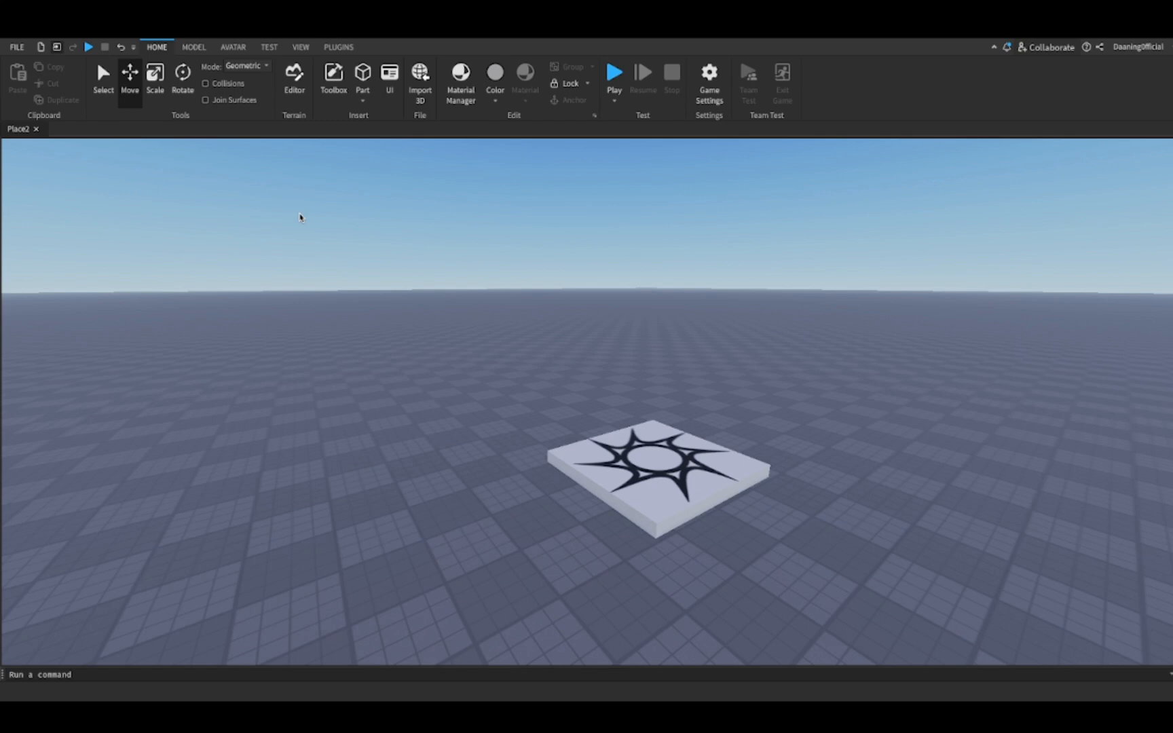
click(592, 434)
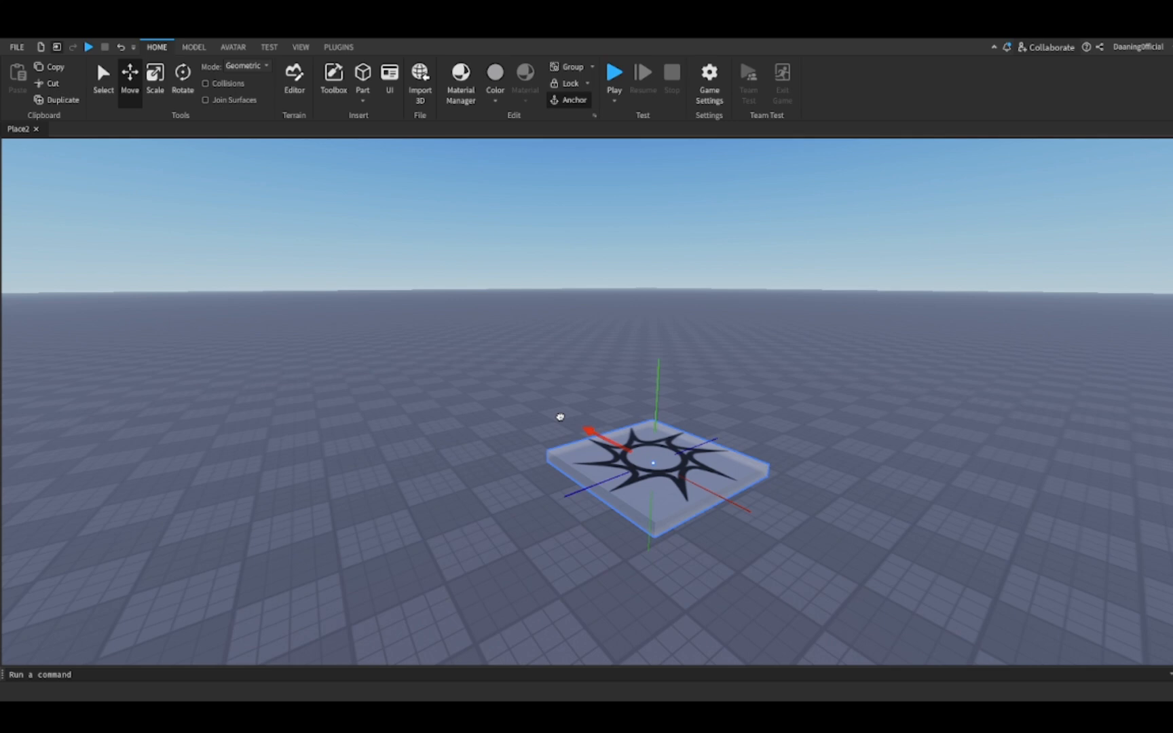
drag(560, 417, 559, 415)
drag(613, 337, 608, 376)
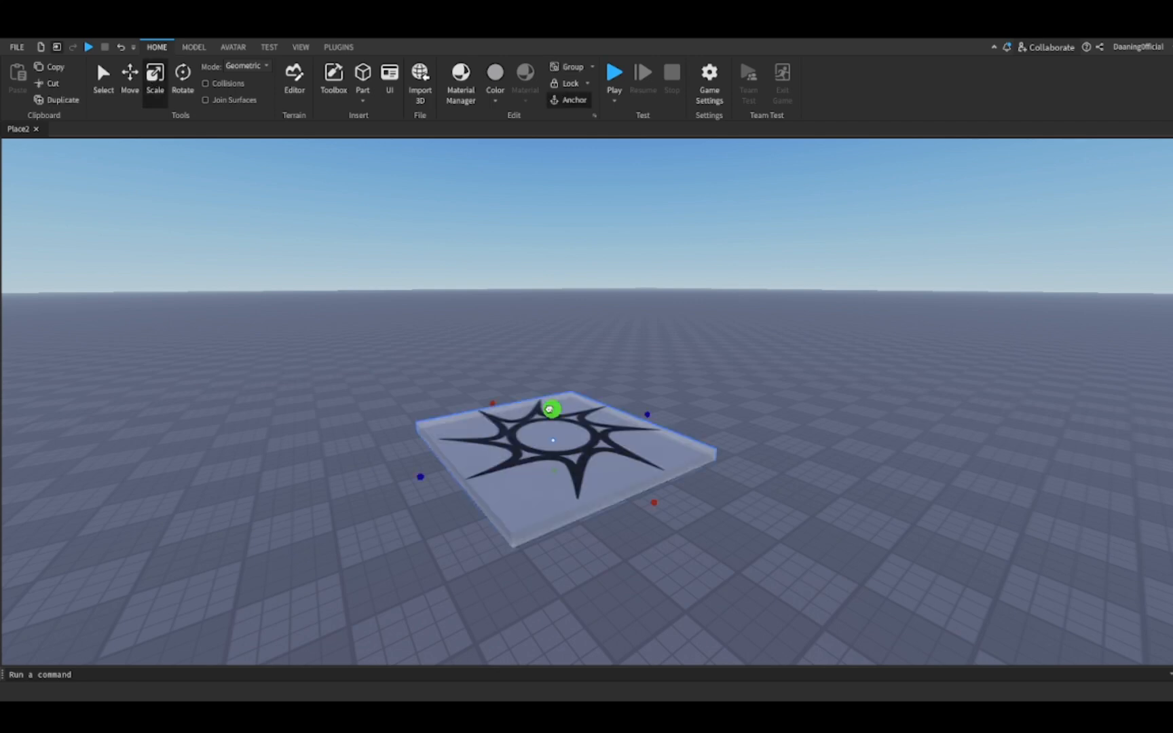
Resize the spawn location with the Scale tool and turn it about its blue axis with the Rotate tool.
drag(550, 410, 372, 279)
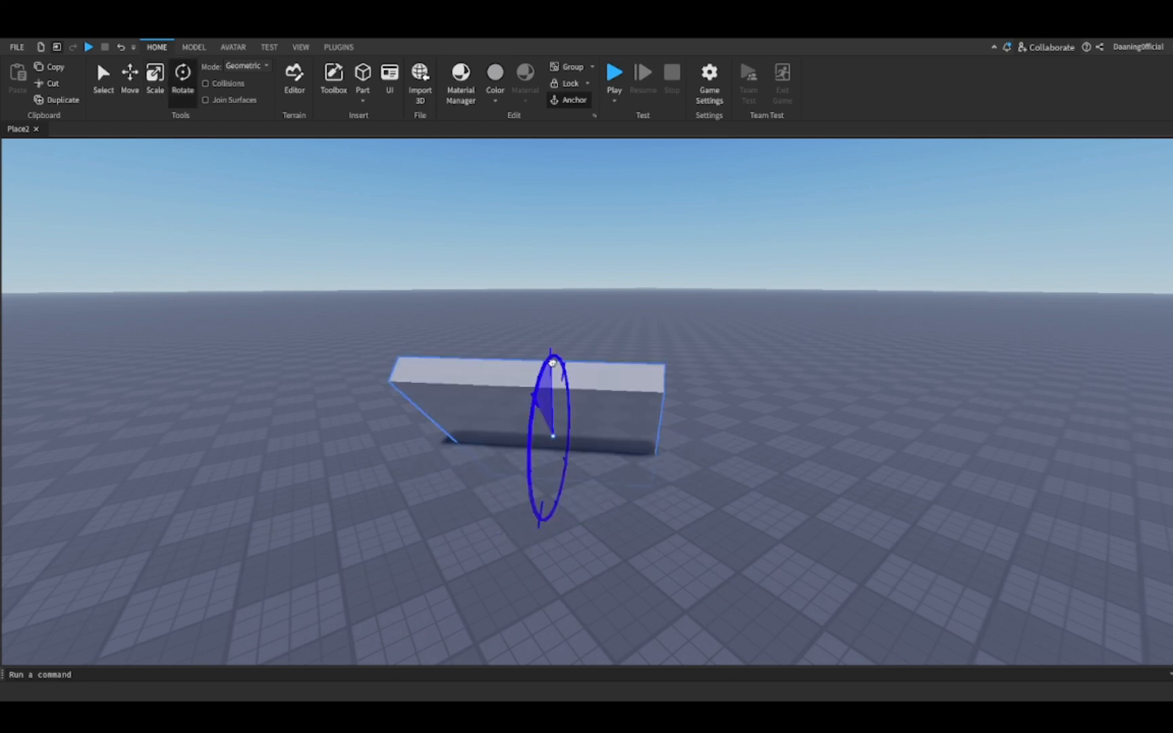
drag(553, 363, 543, 382)
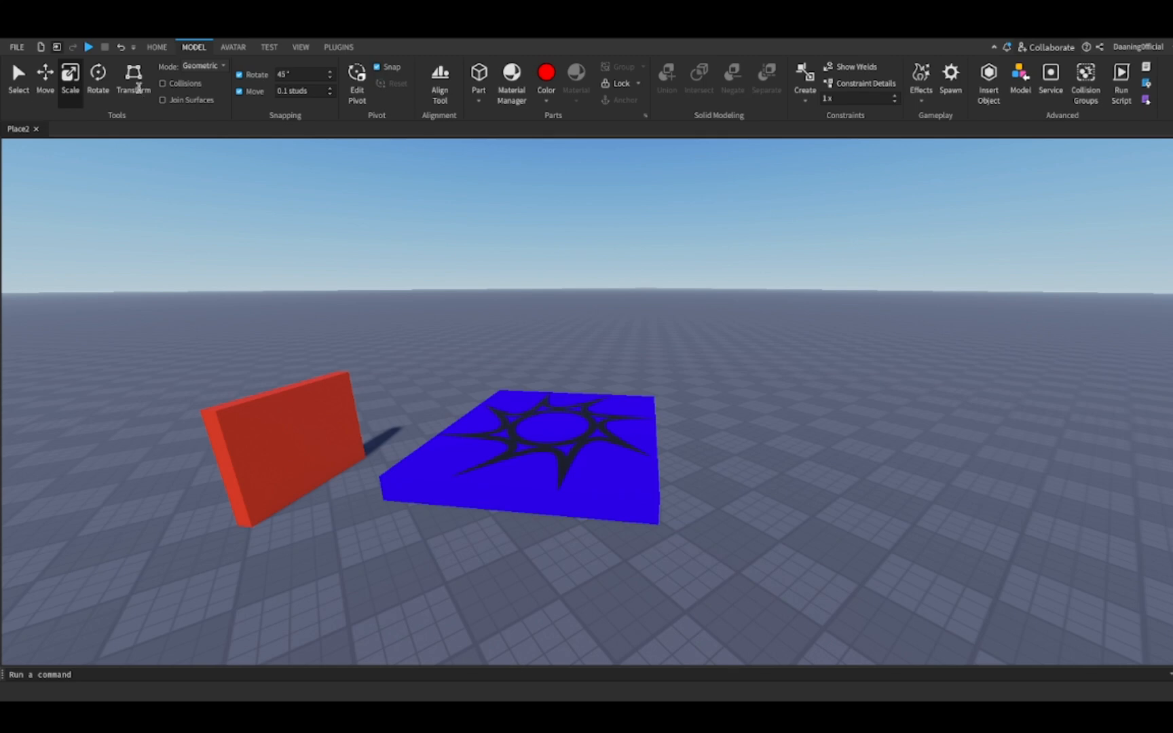
Adjust the blue spawn location's size and position on the baseplate using the Transform tool.
click(133, 81)
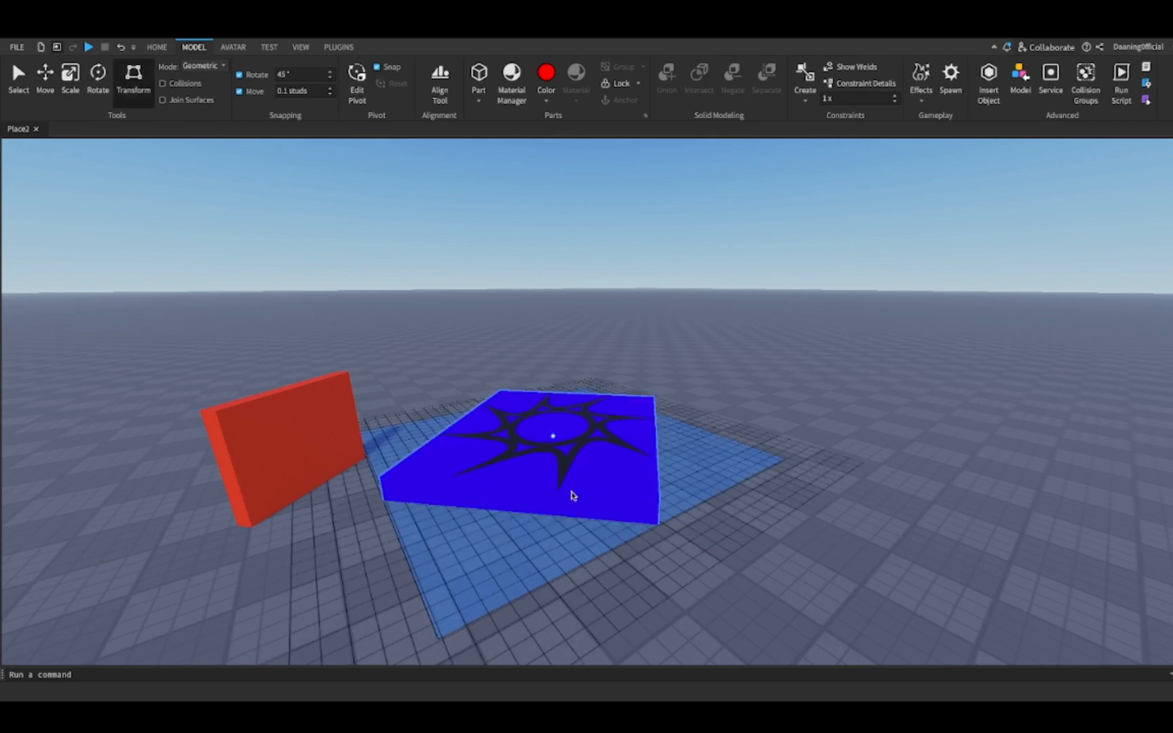
click(572, 497)
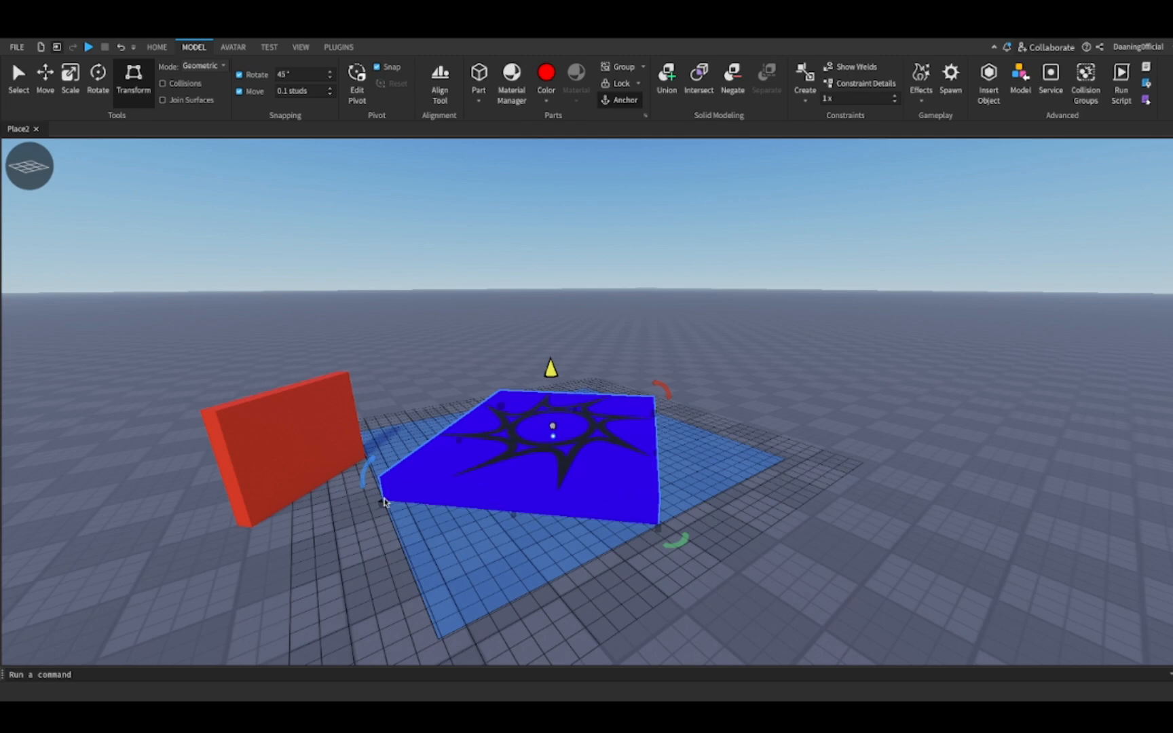
drag(384, 502, 378, 530)
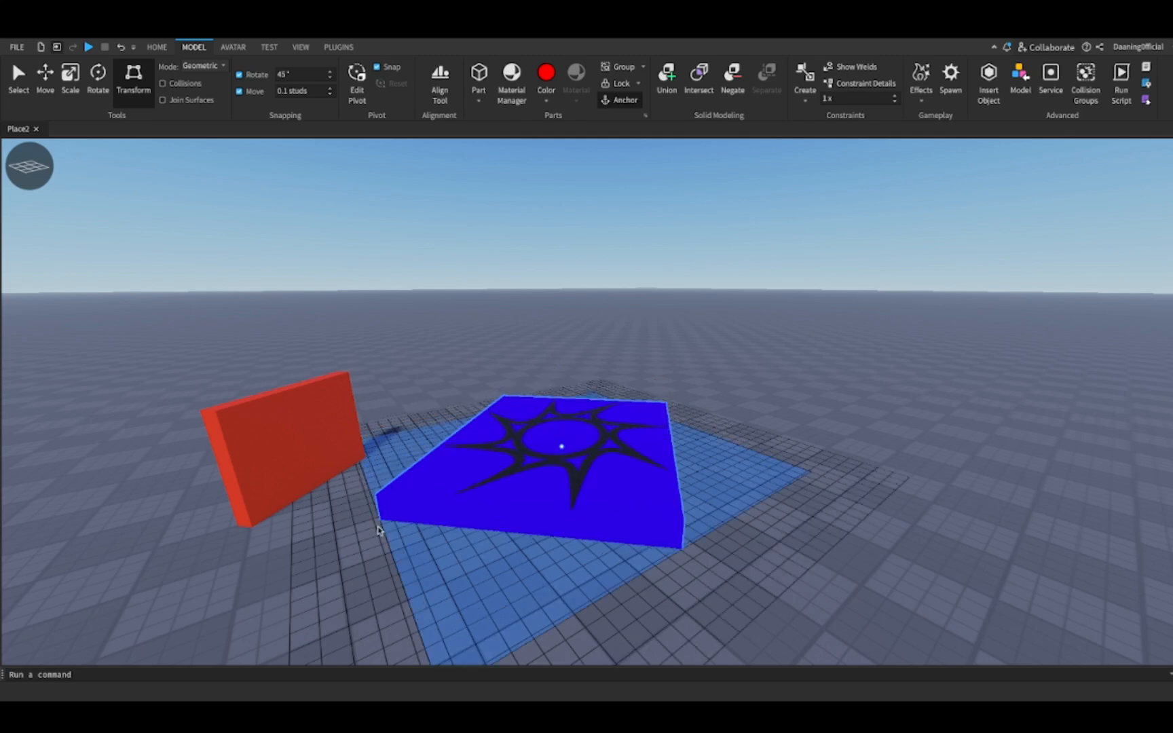
drag(379, 531, 417, 467)
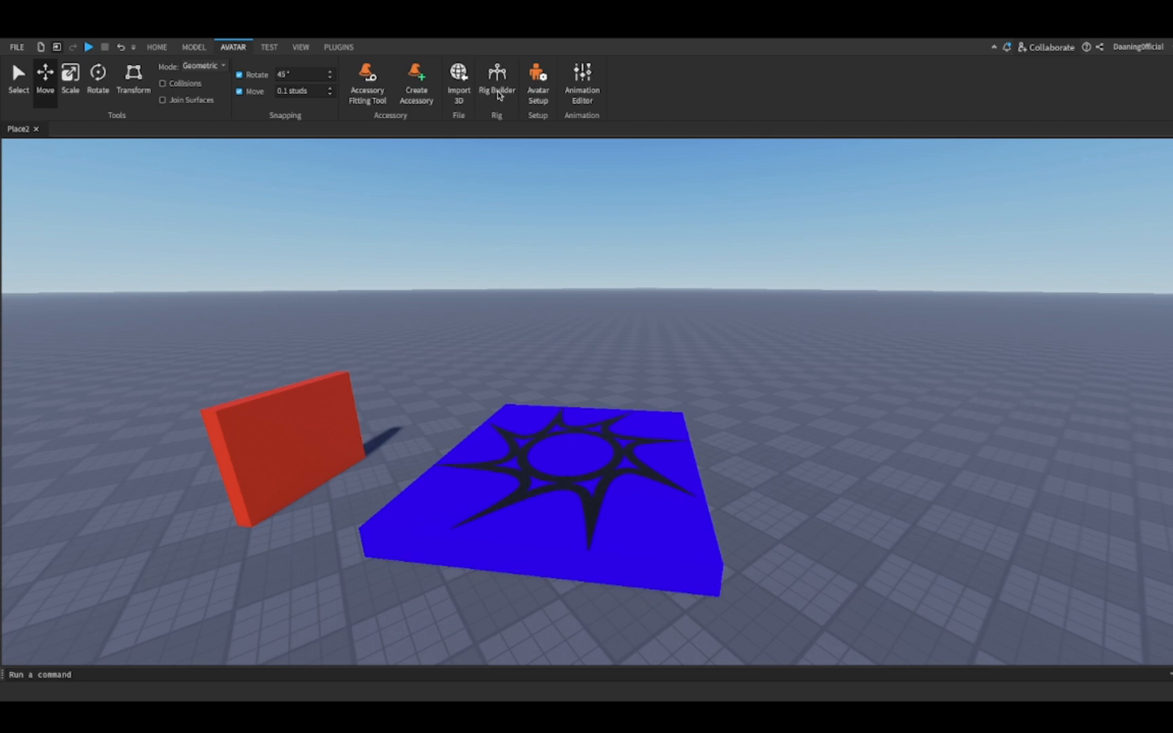
Open the Rig Builder and choose the Masculine body shape for an R6 rig.
click(499, 95)
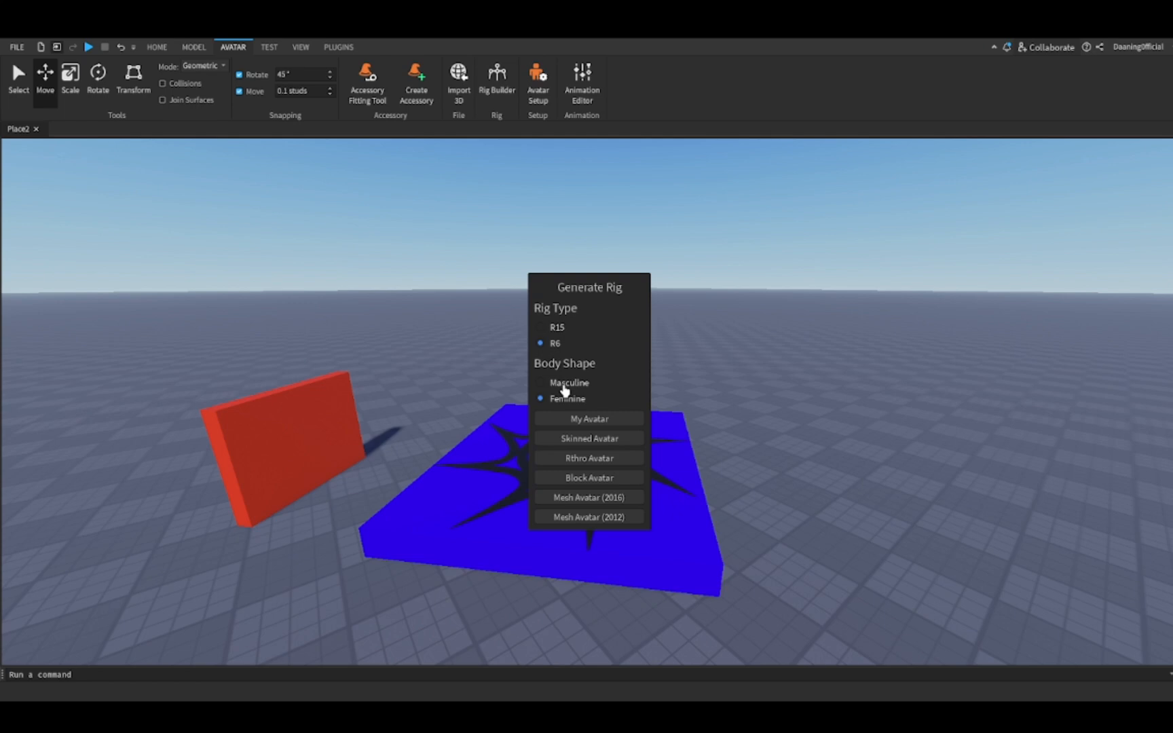
click(565, 384)
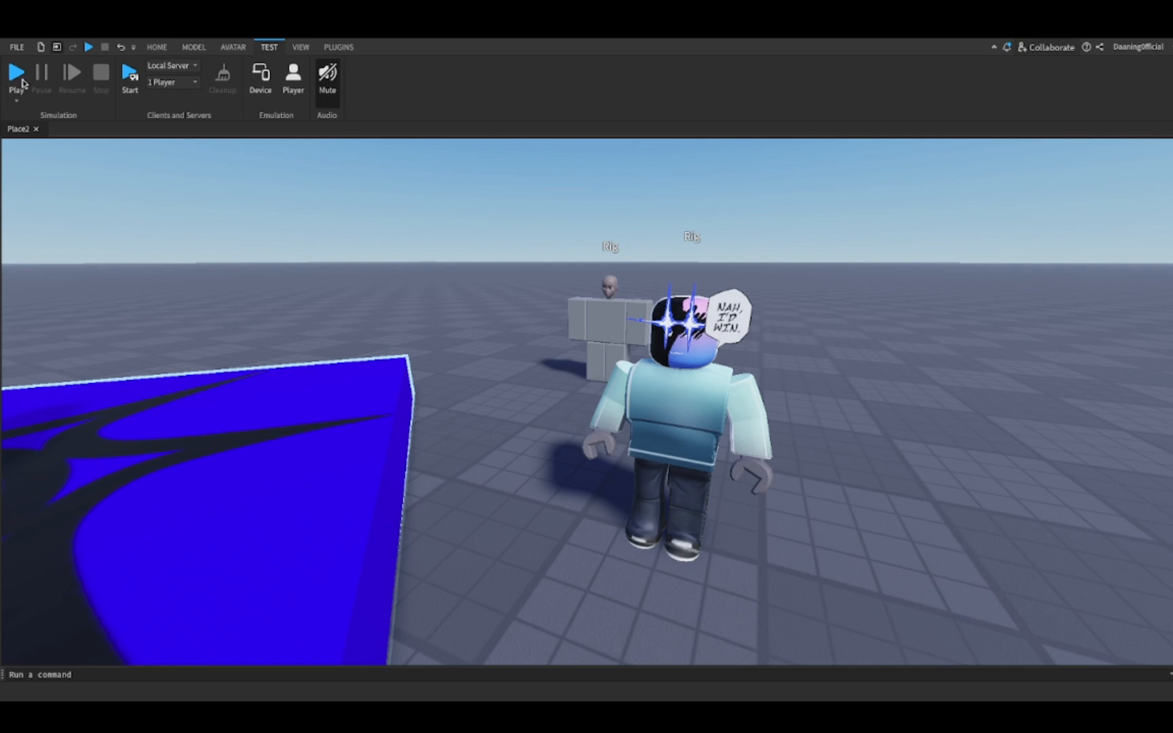
click(158, 48)
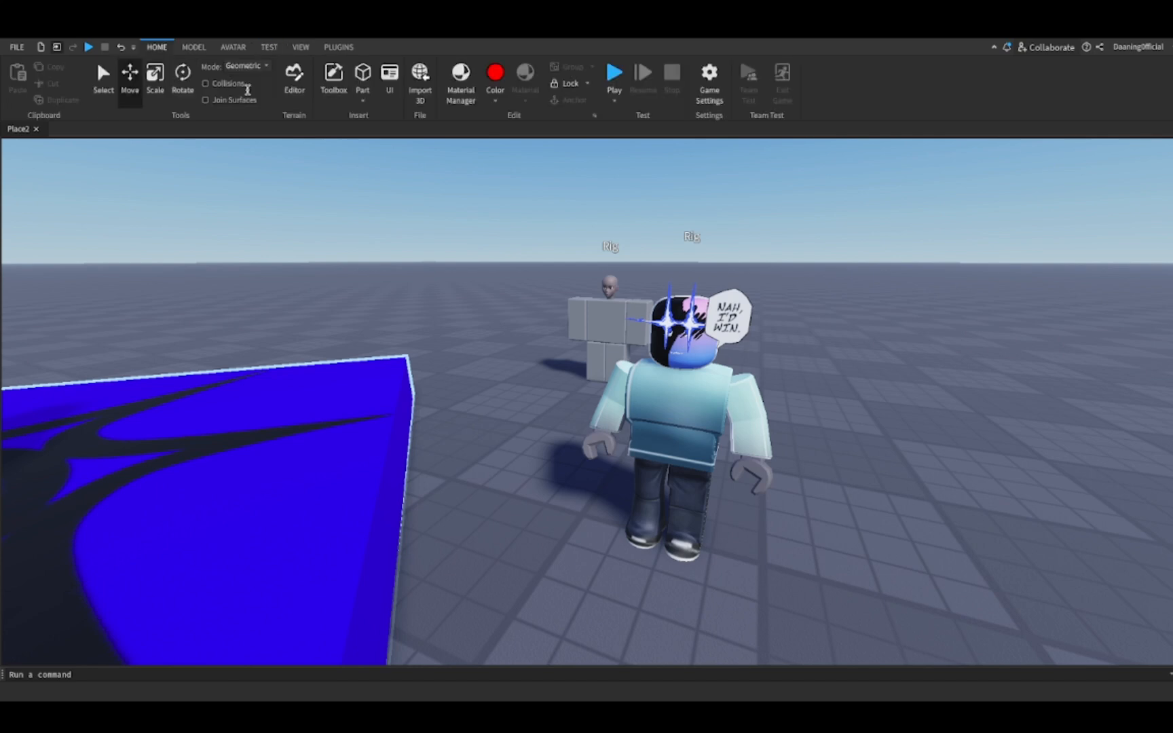
click(194, 47)
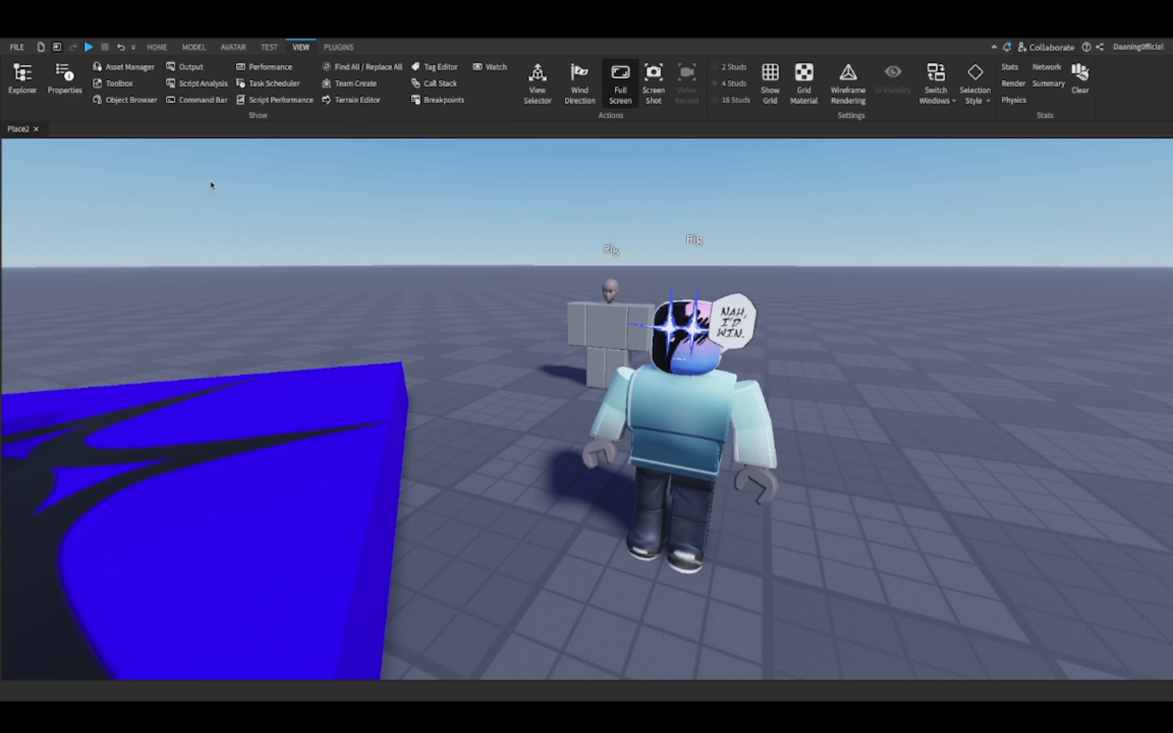
Display the Command Bar, Output, Properties and Explorer windows in the workspace layout.
click(203, 99)
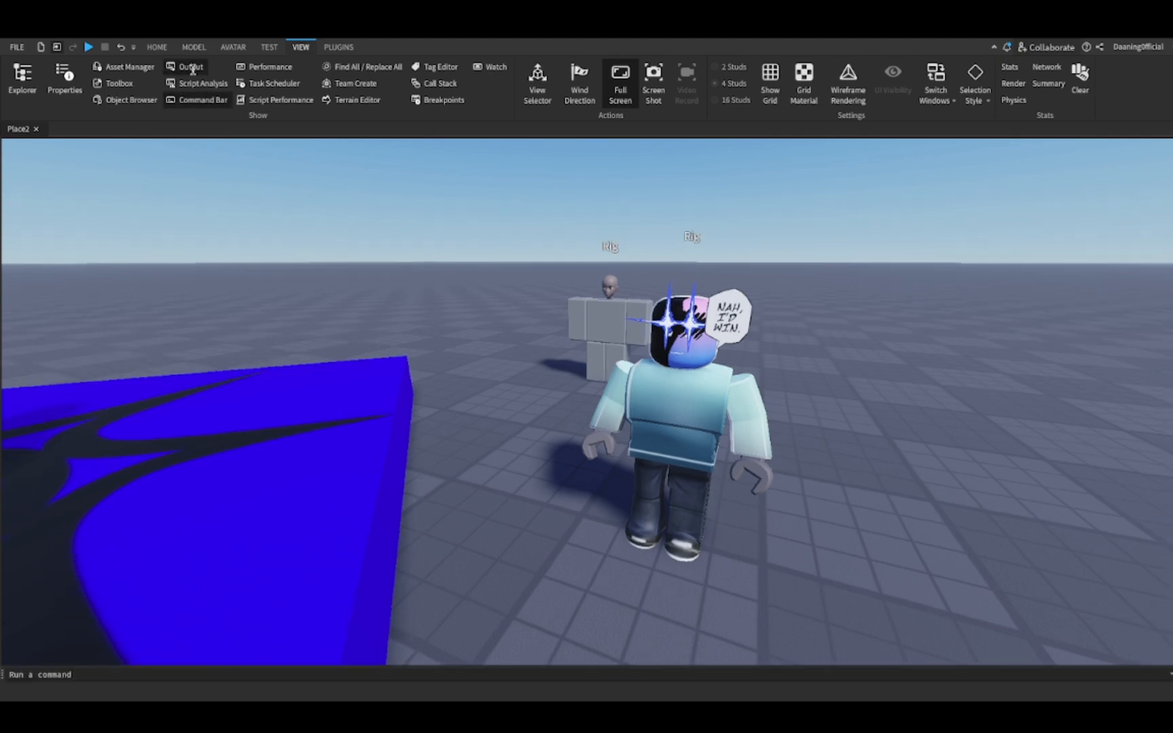
click(192, 67)
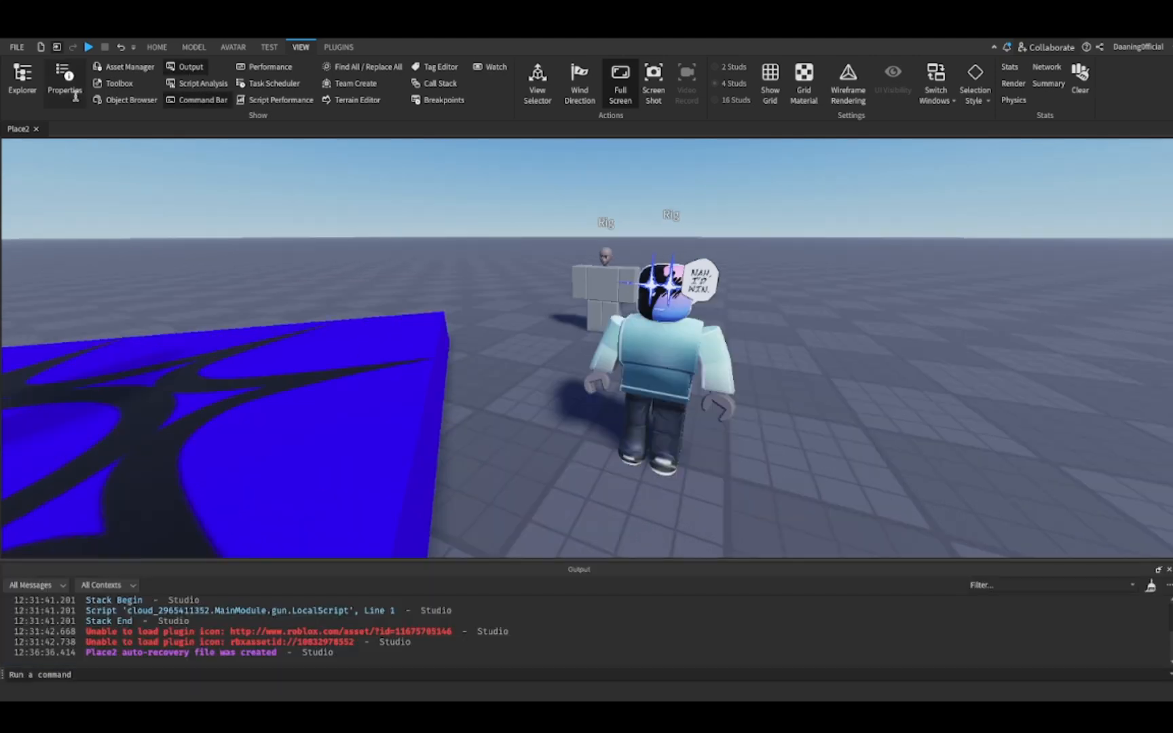
click(76, 96)
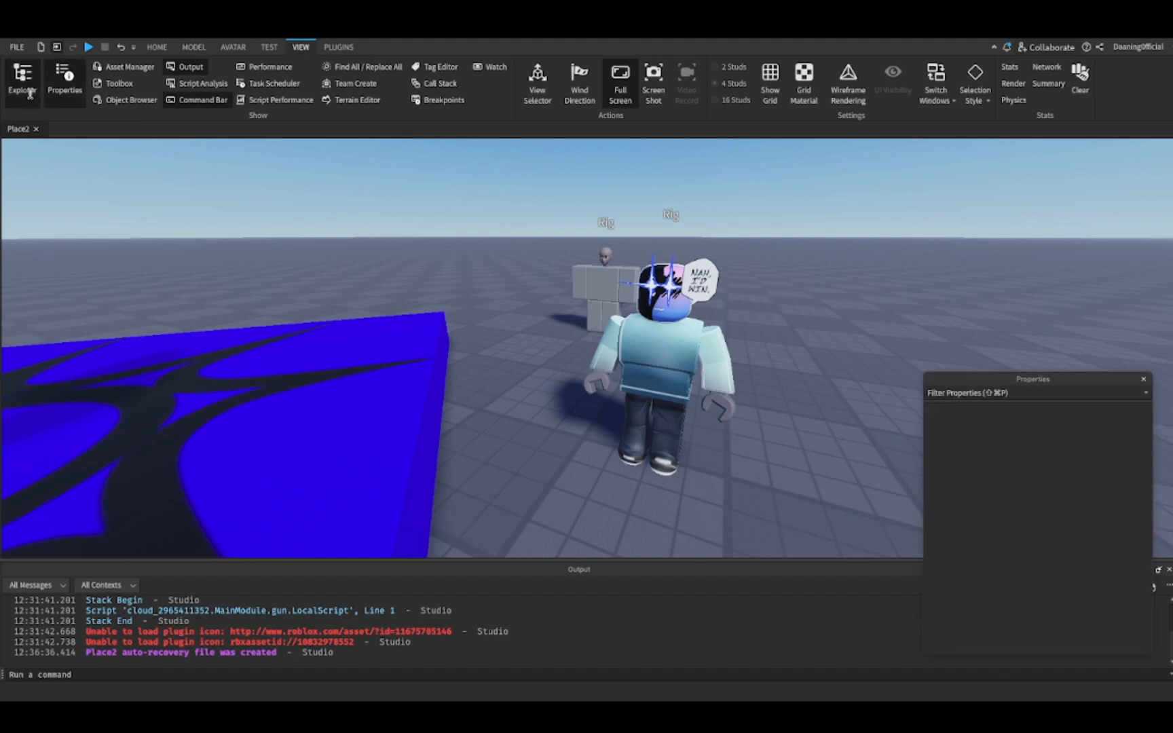
click(22, 81)
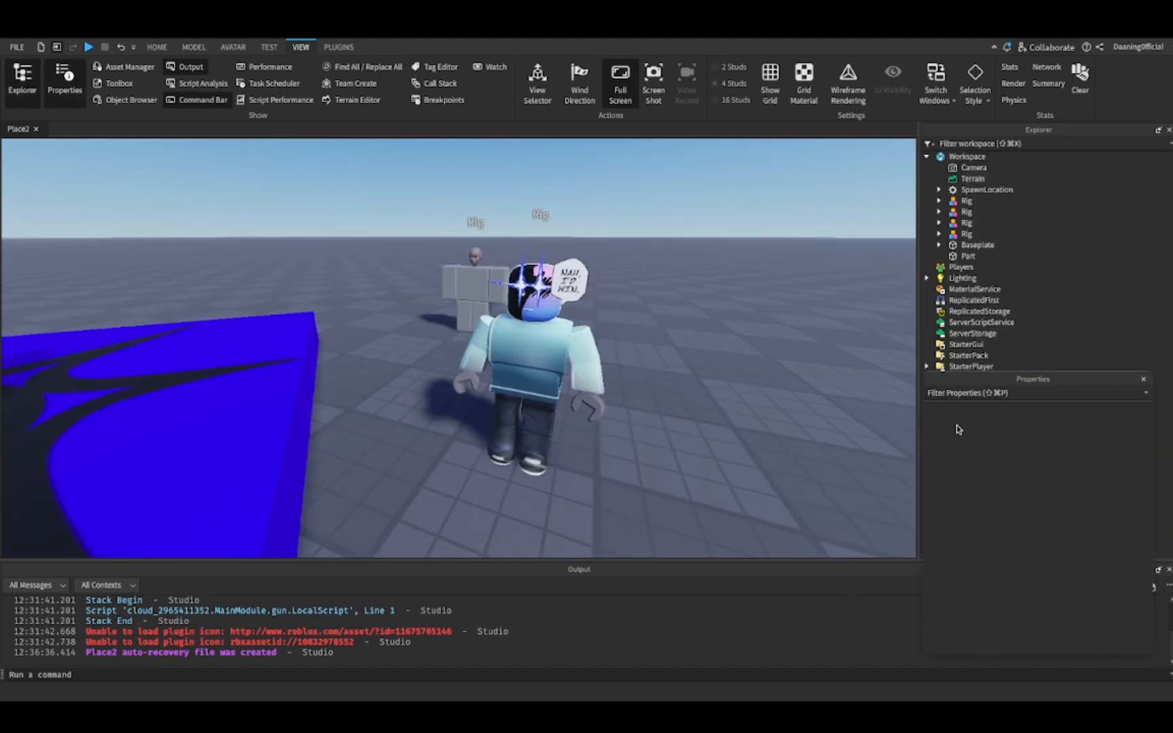
Place the floating Properties window beneath the Explorer's object tree and collapse the Workspace branch.
drag(957, 425, 952, 514)
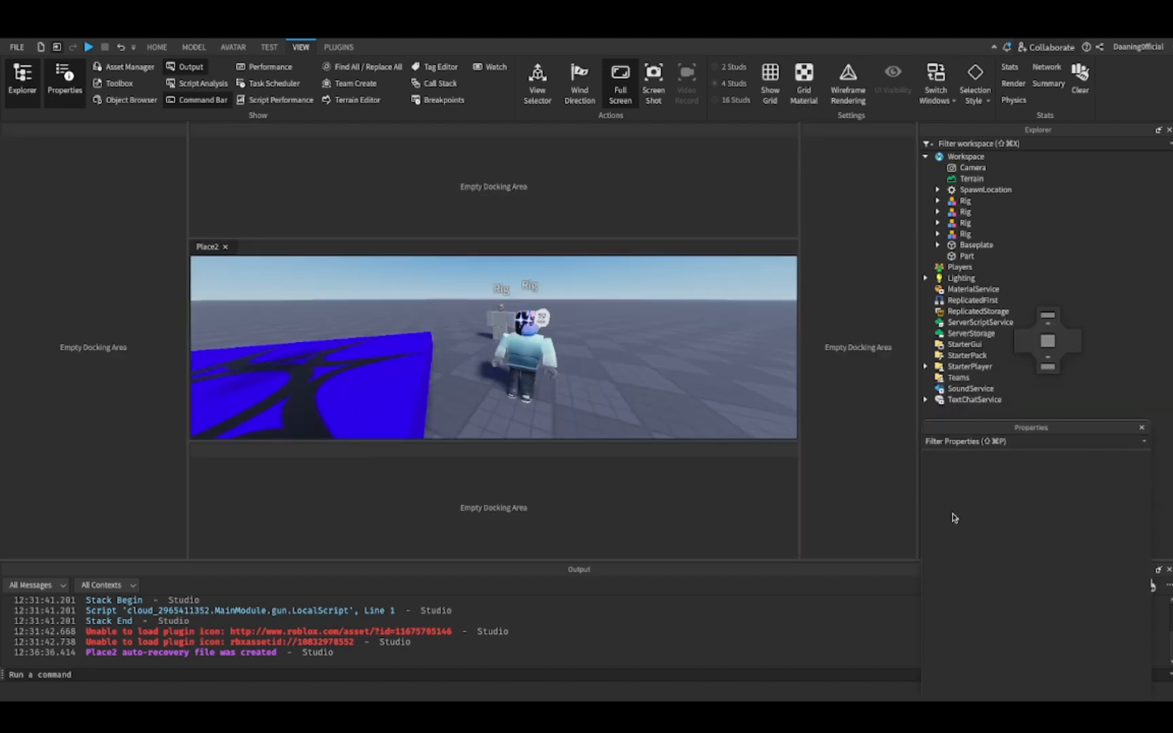
drag(953, 514, 953, 513)
click(925, 157)
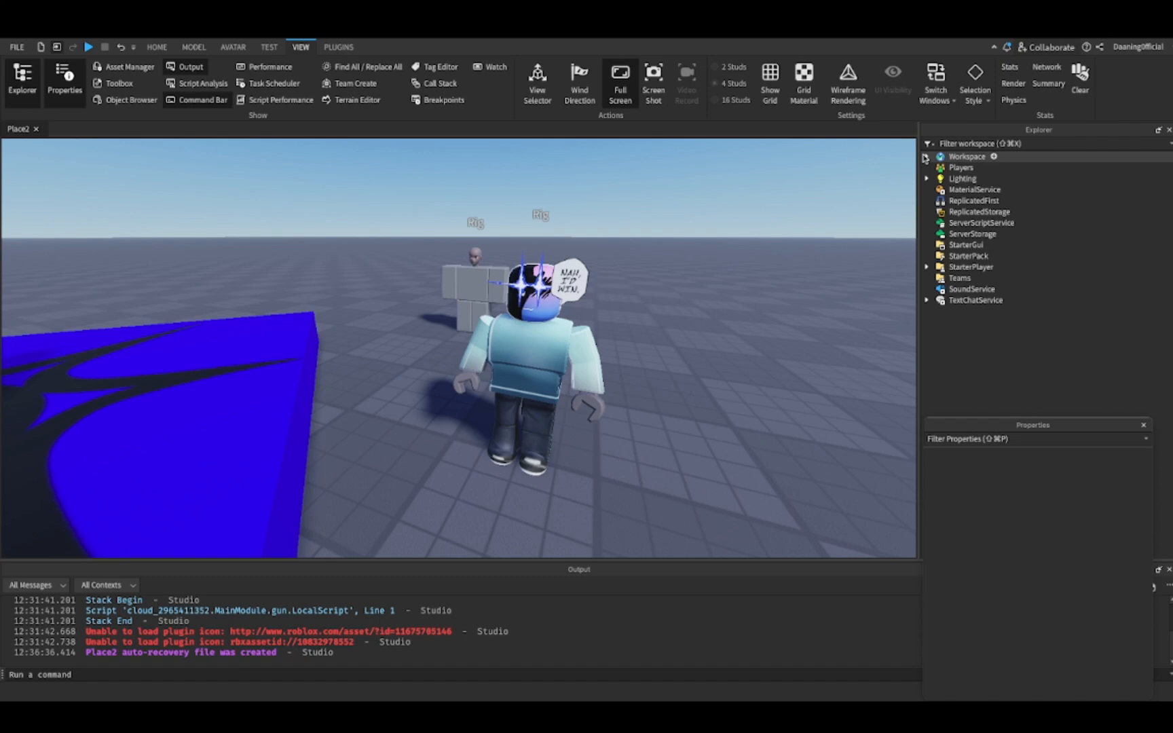
drag(976, 425, 974, 386)
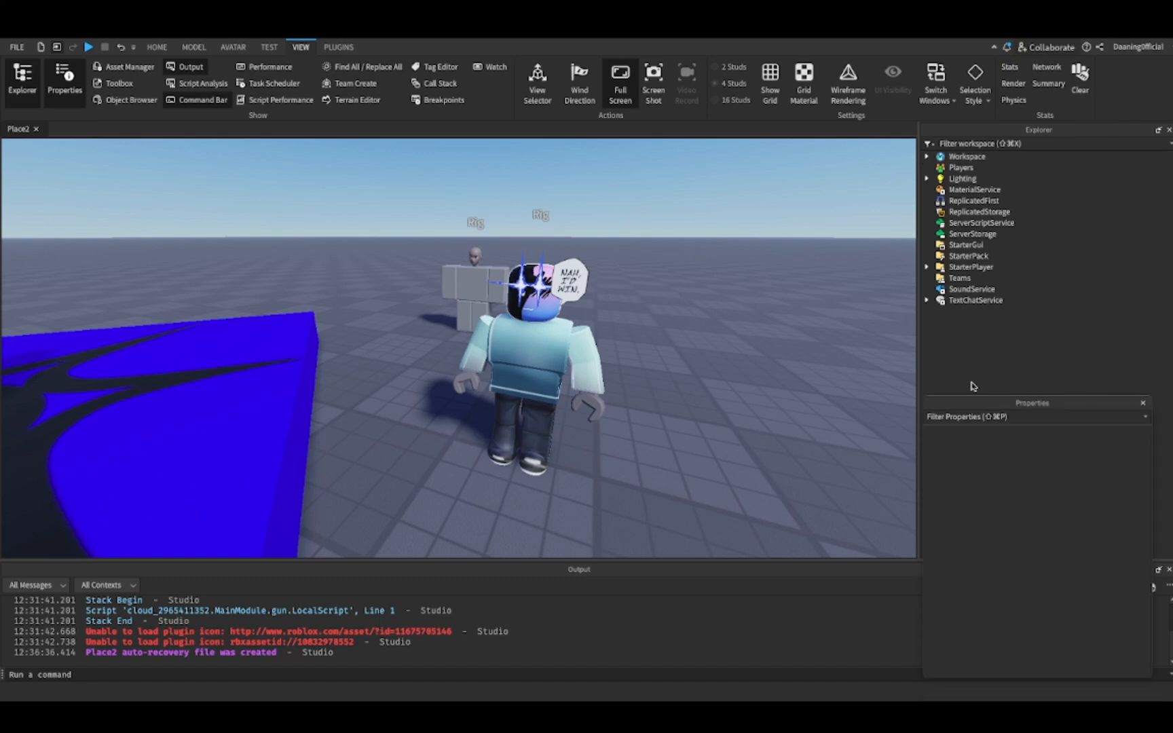
drag(974, 386, 975, 378)
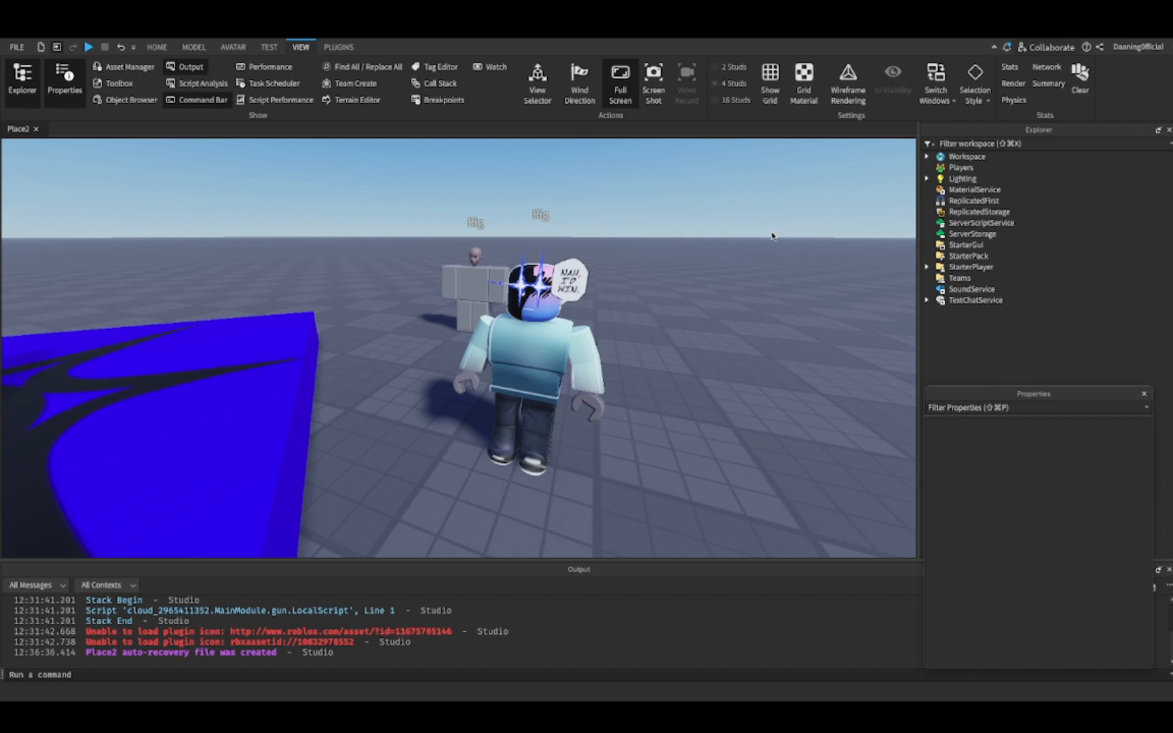
Expand the Workspace branch and locate the SpawnLocation that corresponds to the blue platform.
click(928, 156)
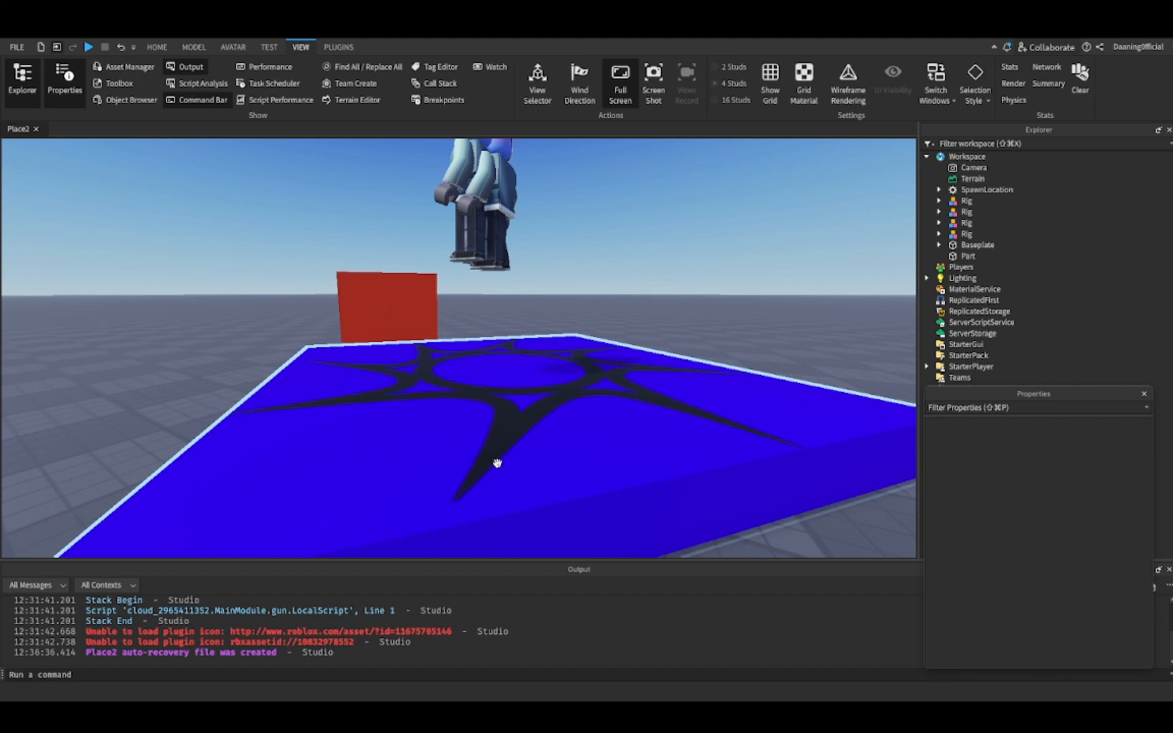
click(497, 463)
click(978, 190)
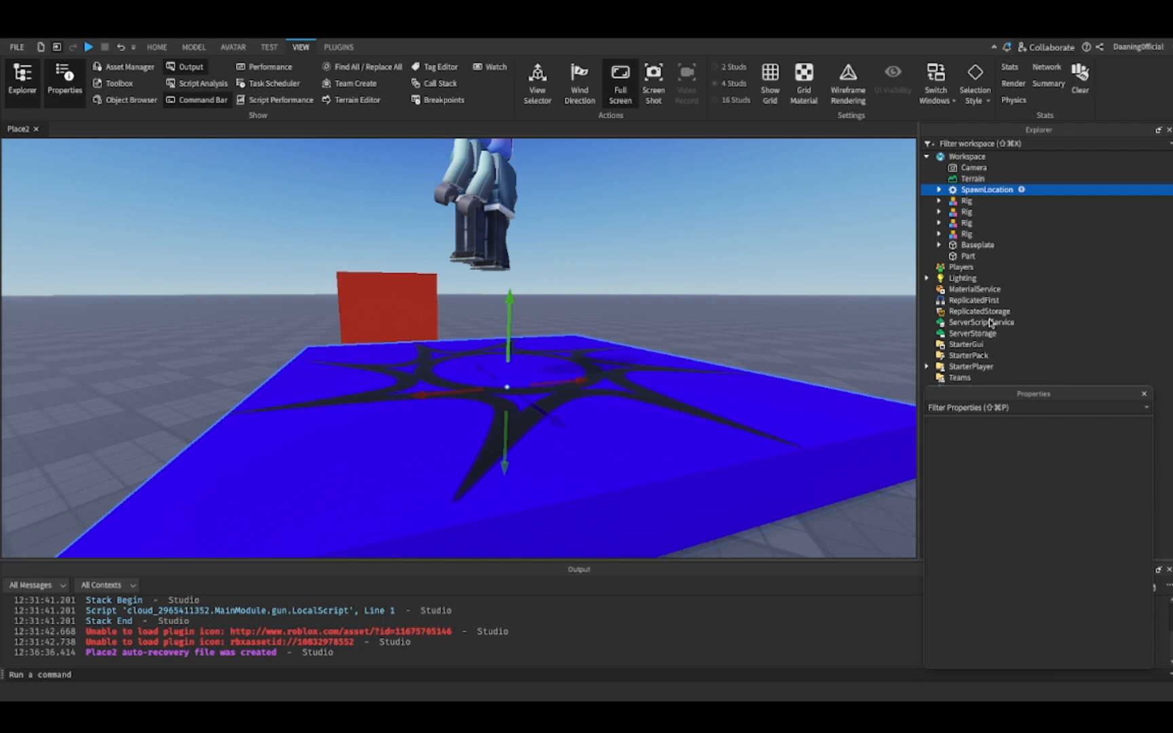
drag(986, 190, 958, 157)
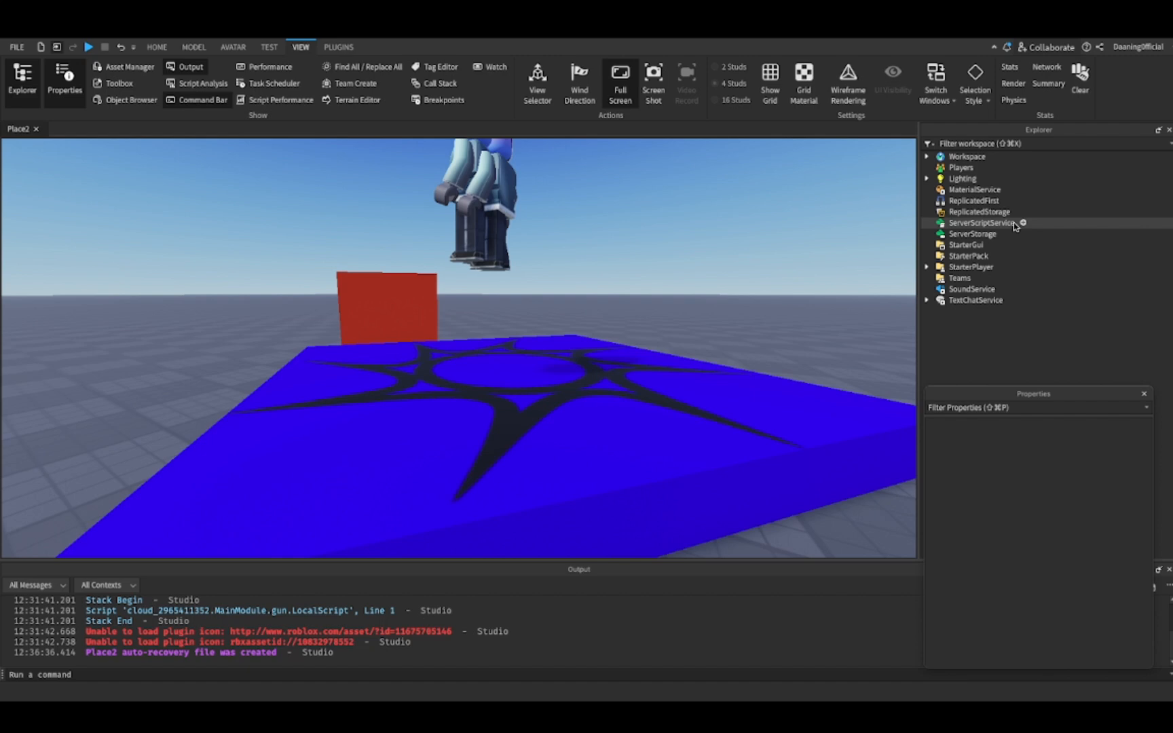
Select the spawn platform and rename it from its properties as "spawn".
click(709, 421)
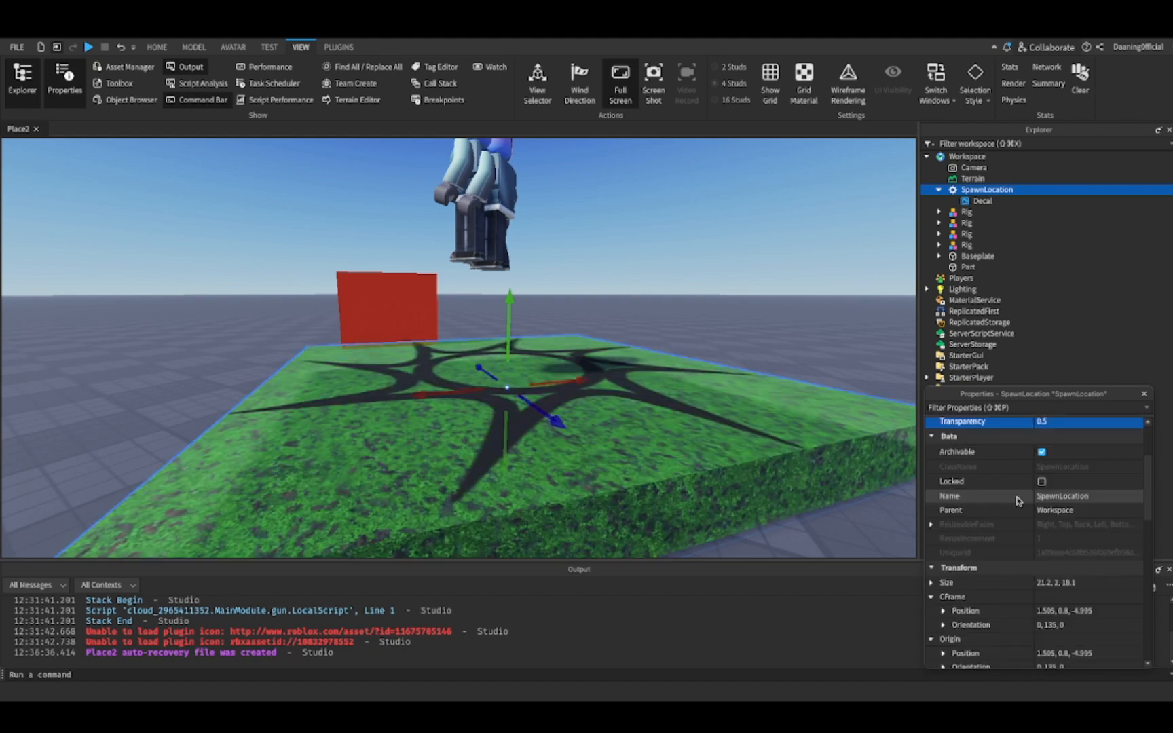
scroll(1018, 500, down, 1)
click(1104, 465)
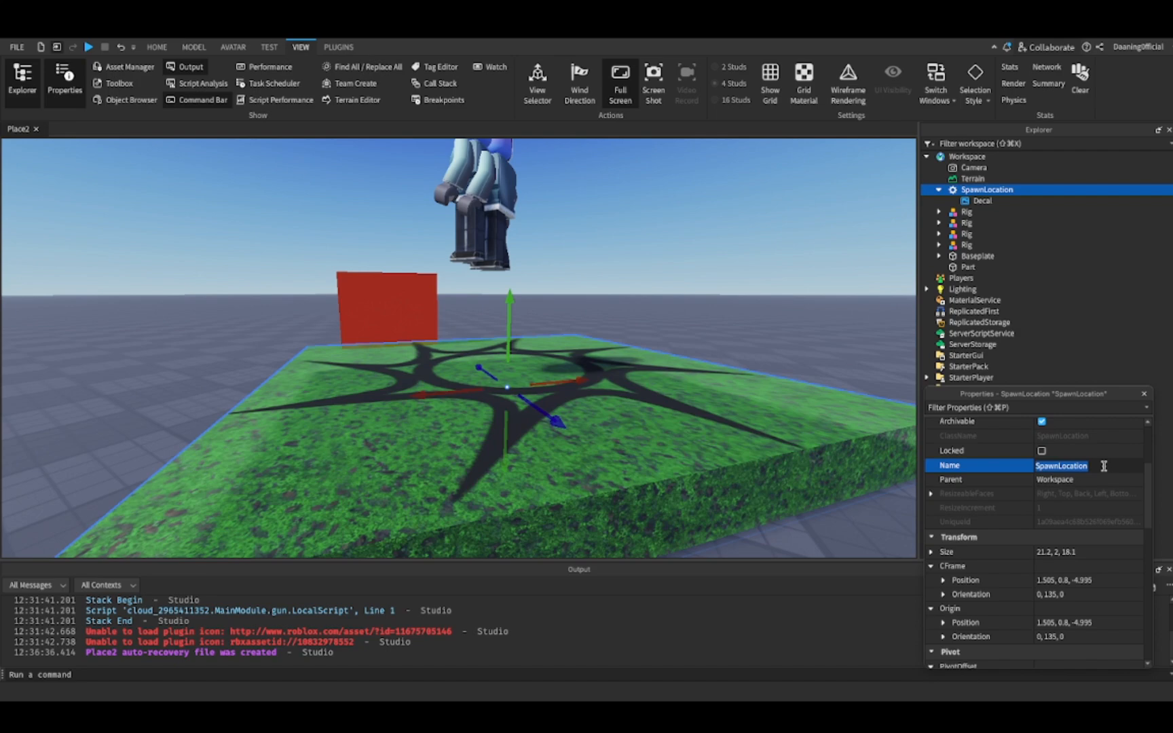
text(spawn)
key(Return)
scroll(1042, 541, down, 2)
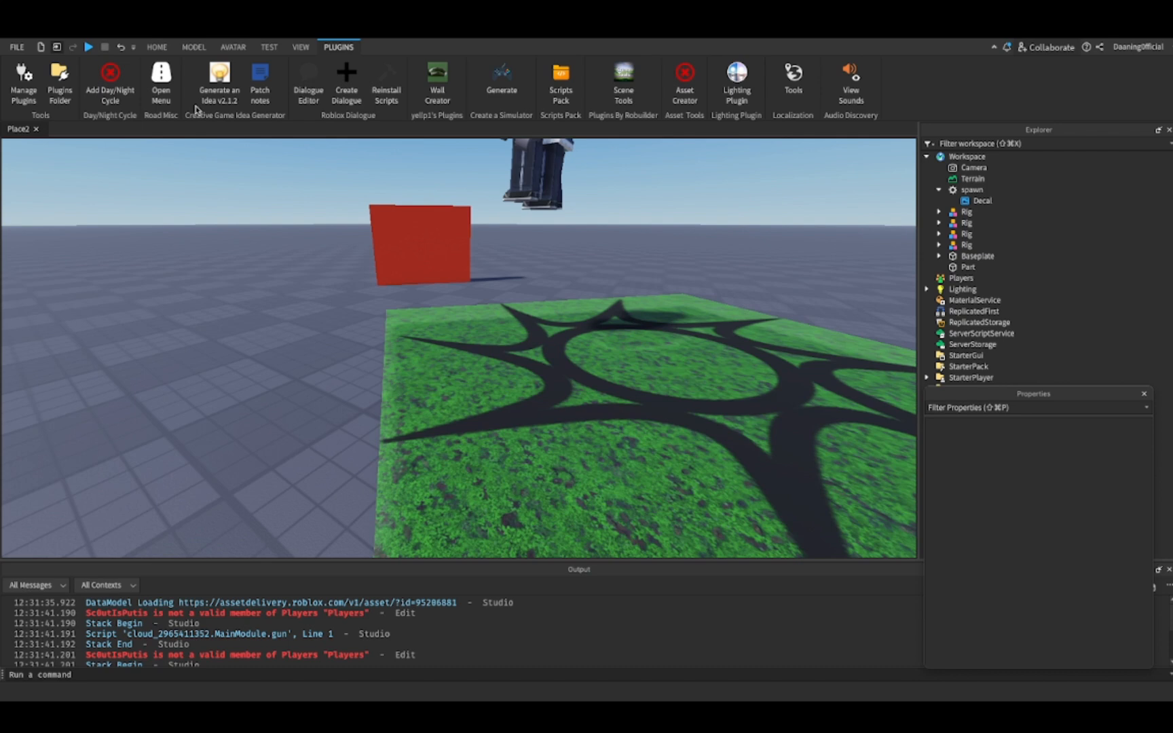
Browse the Models category of the Toolbox and look through its essential items.
click(158, 50)
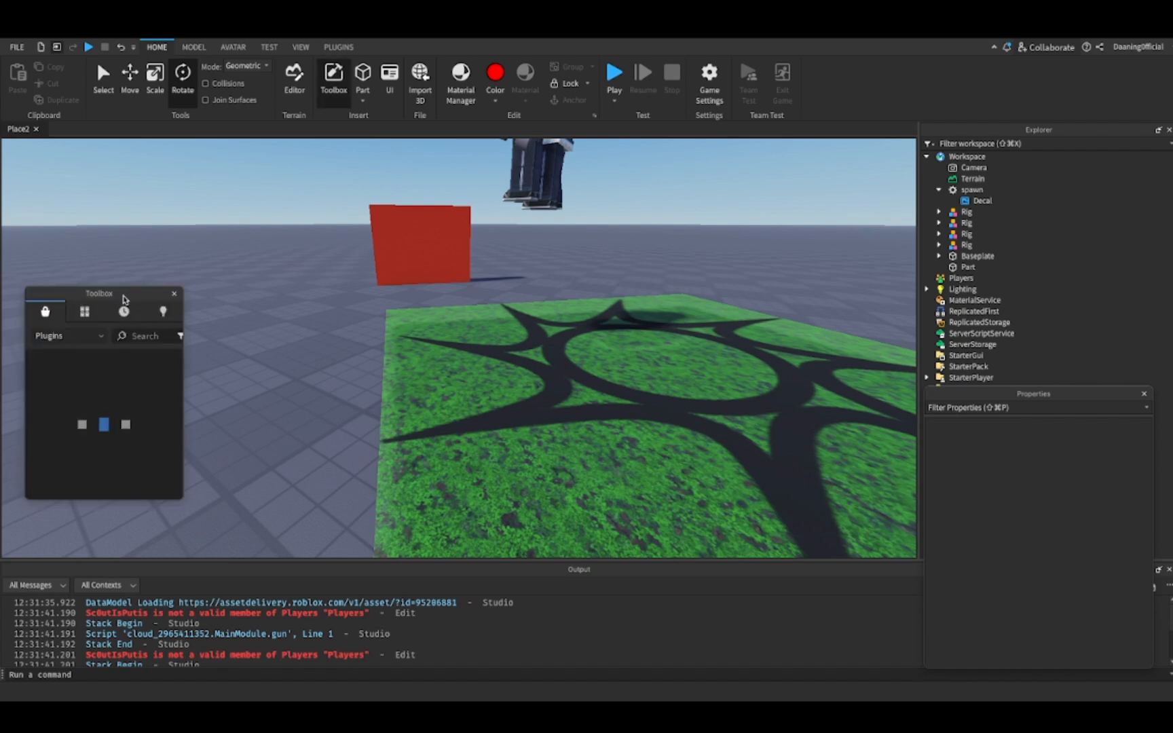
click(62, 338)
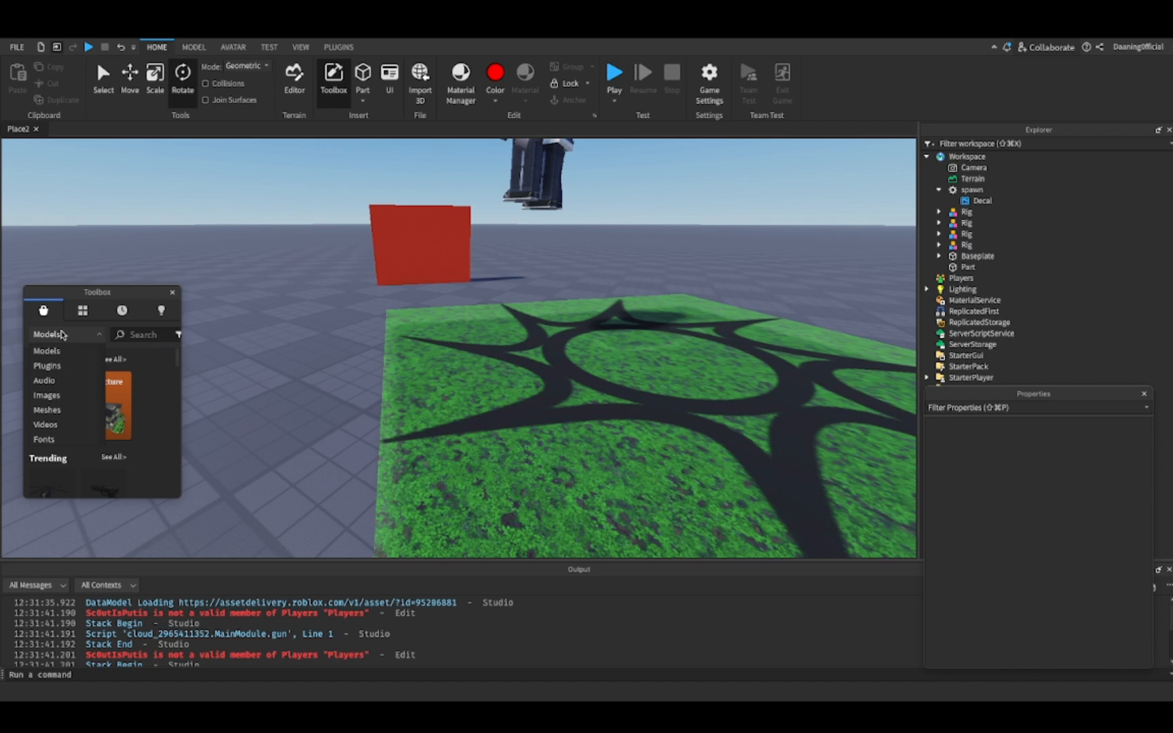
click(151, 444)
scroll(150, 443, down, 5)
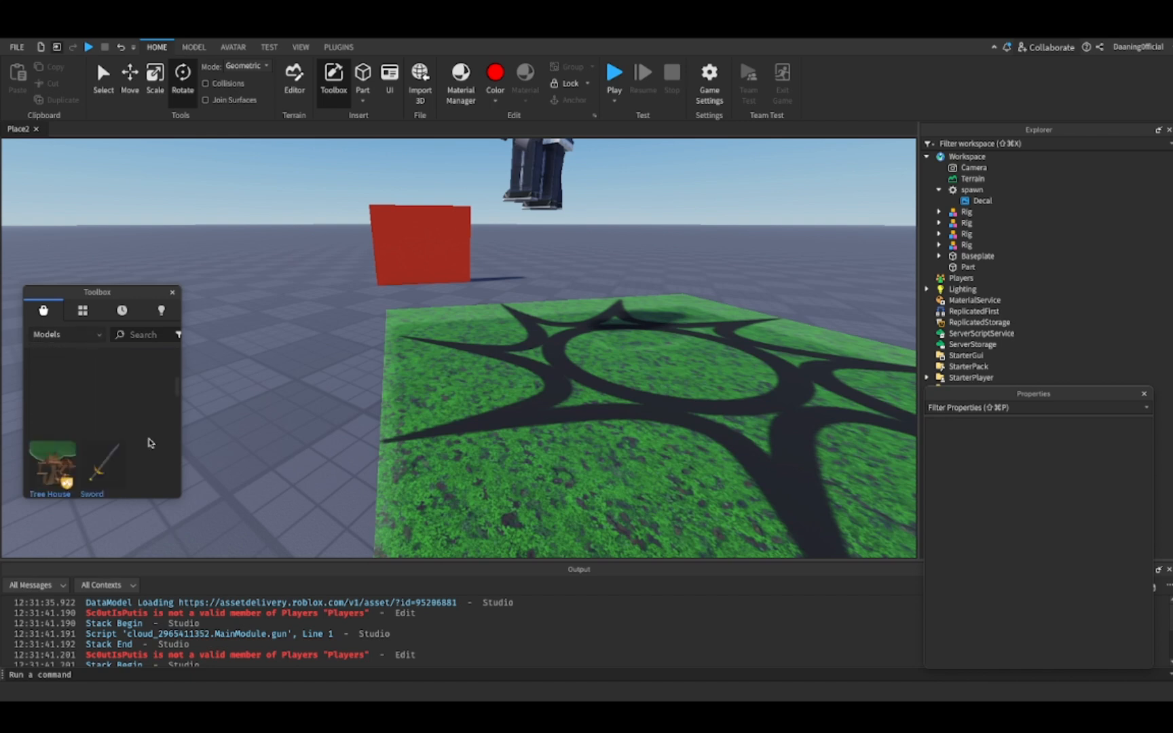
scroll(151, 444, up, 2)
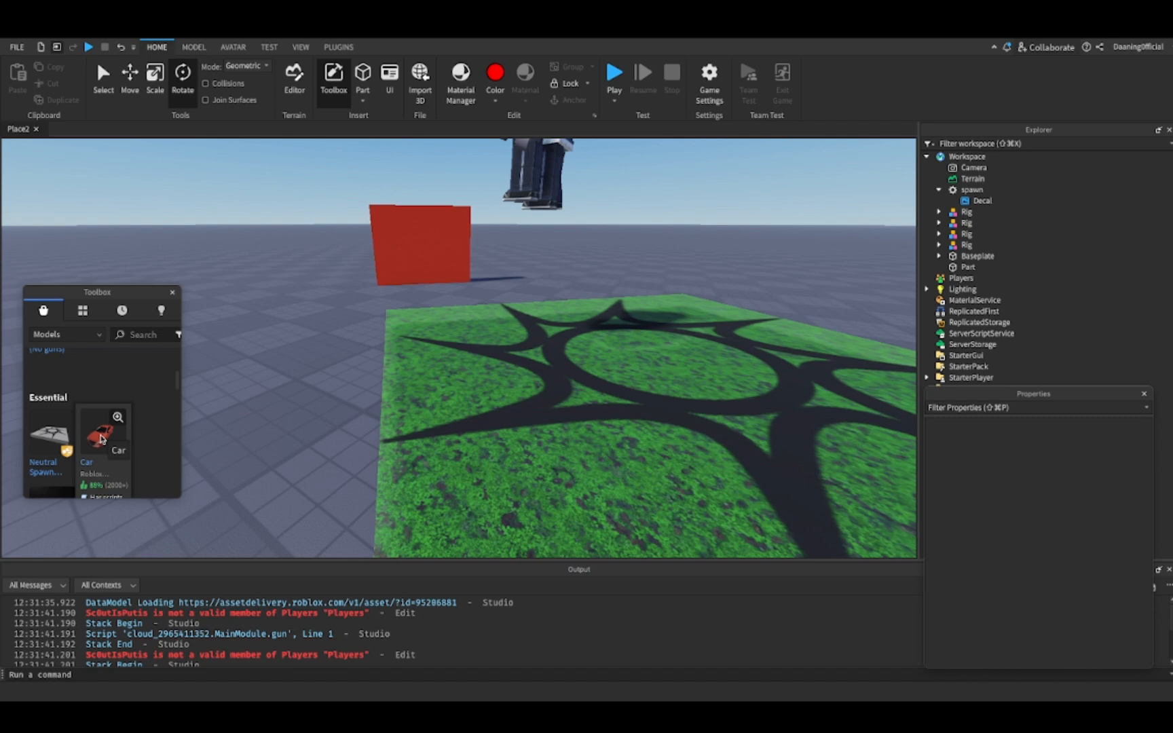
Search the Toolbox models for "house".
click(136, 335)
text(house)
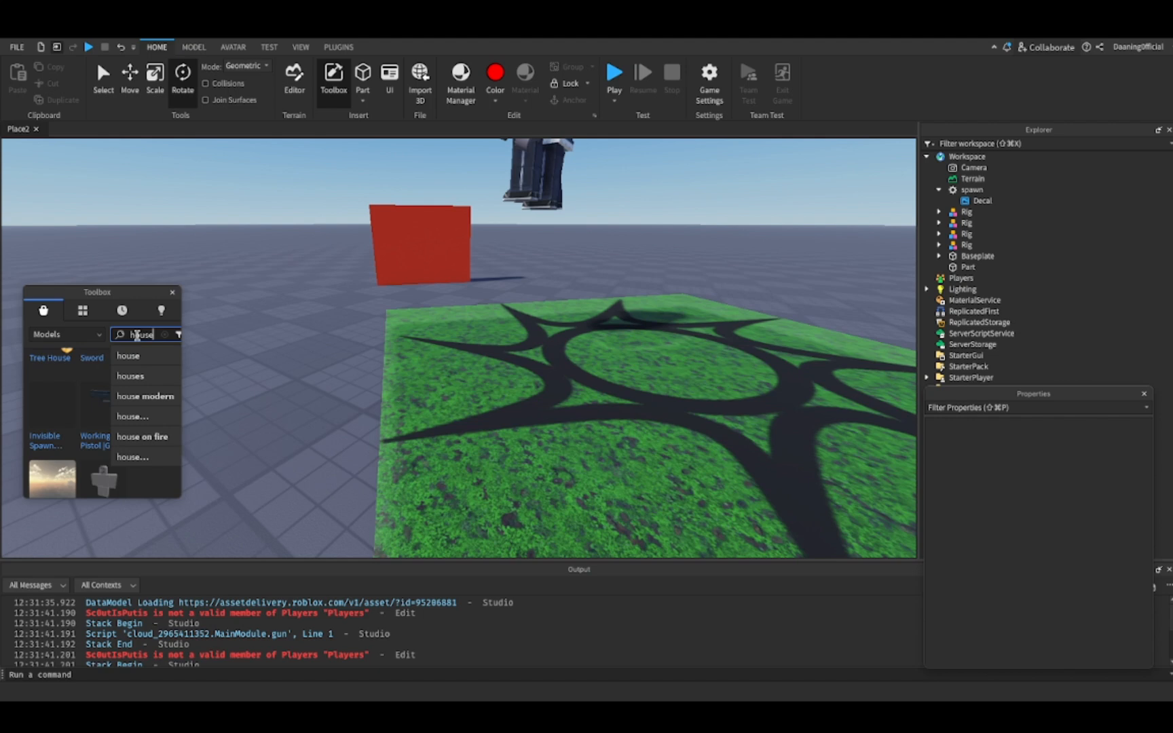
click(165, 354)
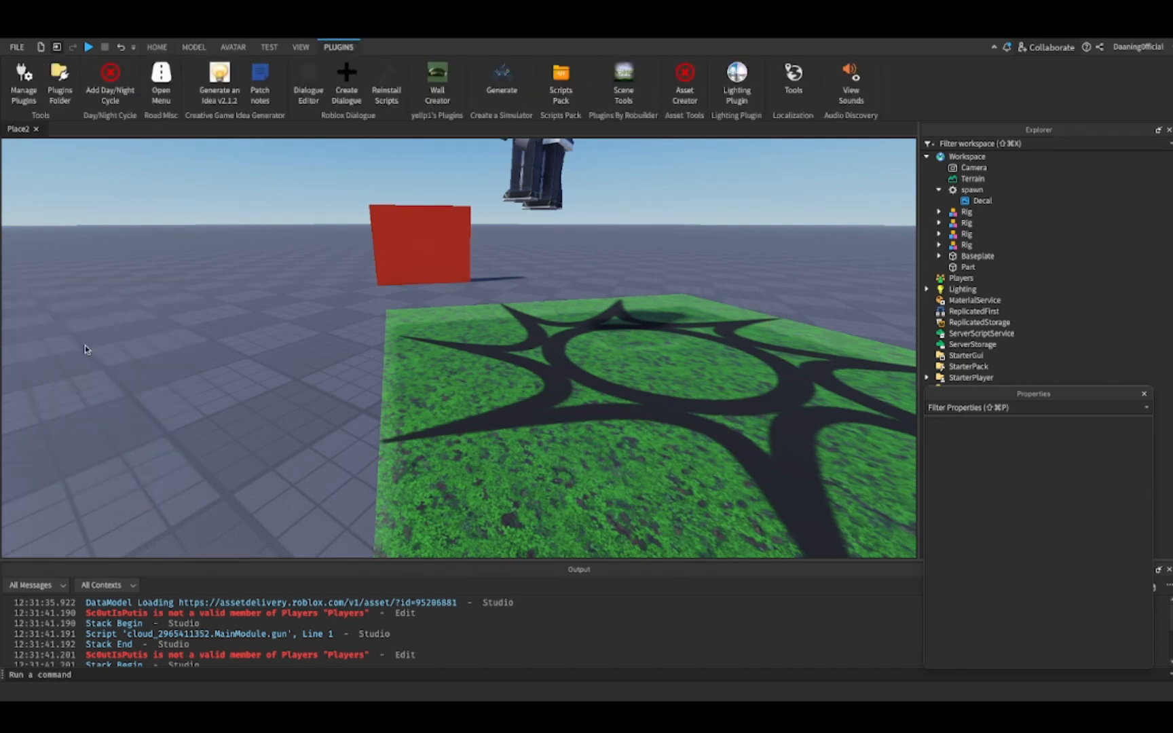
Start a playtest and walk the character around the green spawn platform and the rigs, switching the camera lock on and off.
click(155, 48)
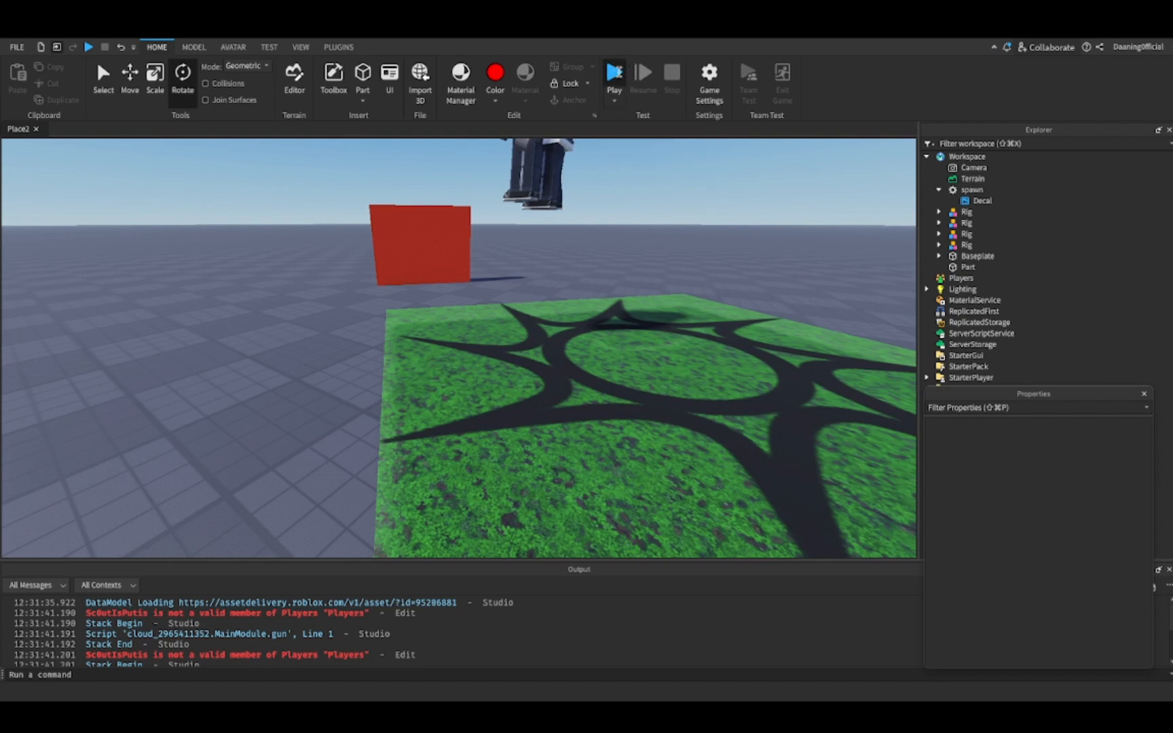
click(618, 72)
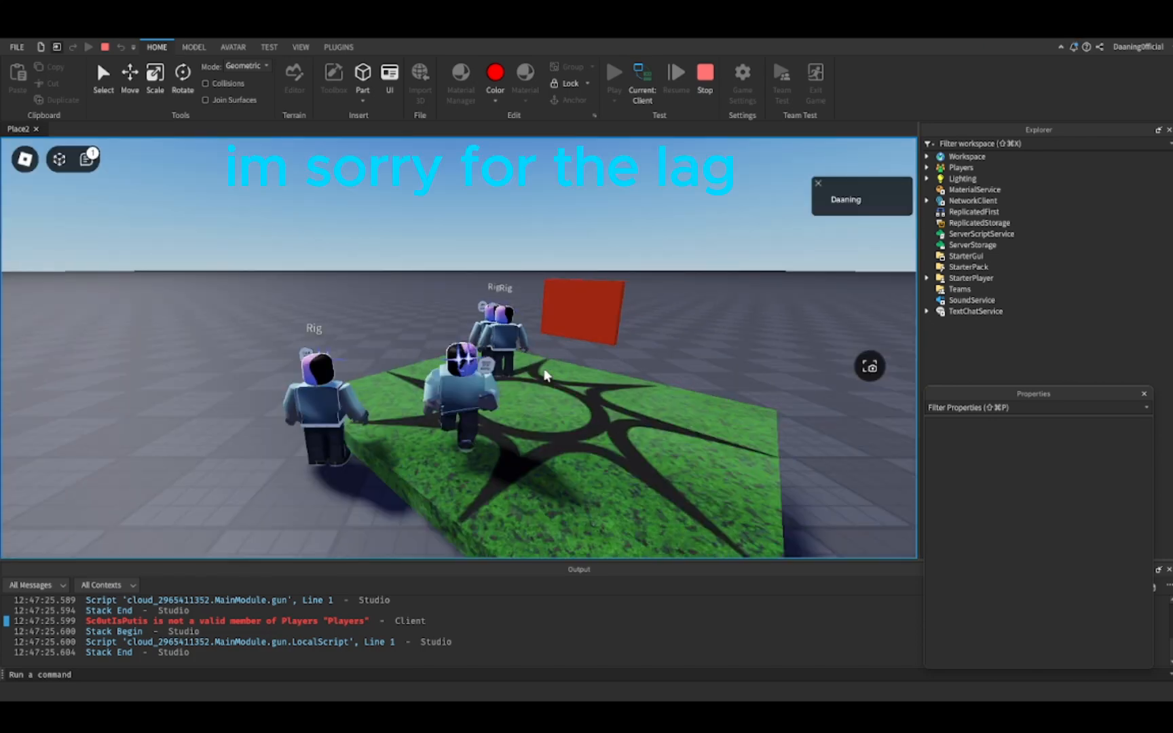
key(shift)
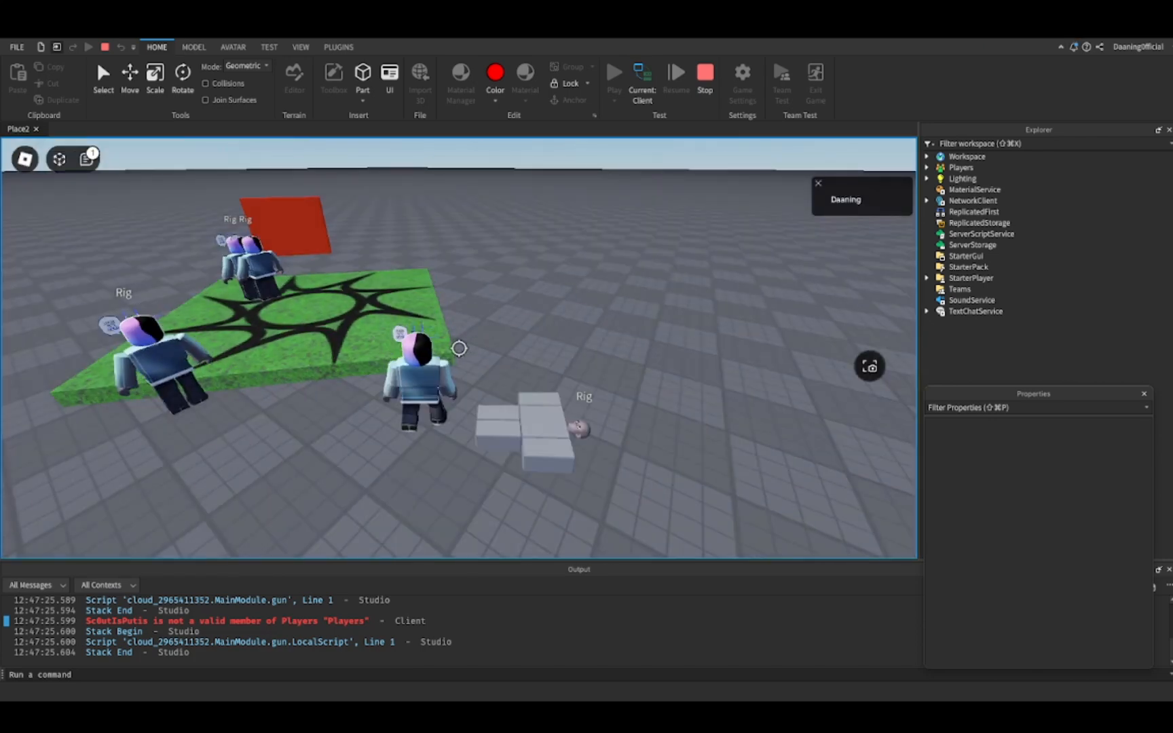
key(a)
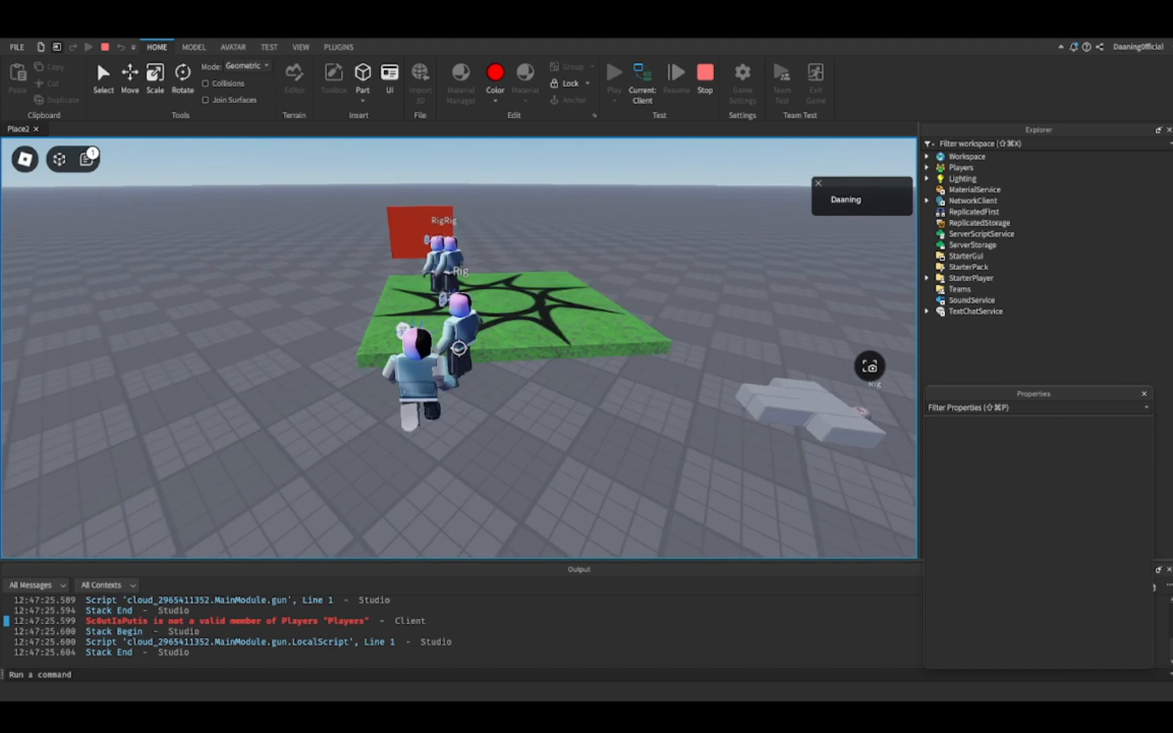
key(w)
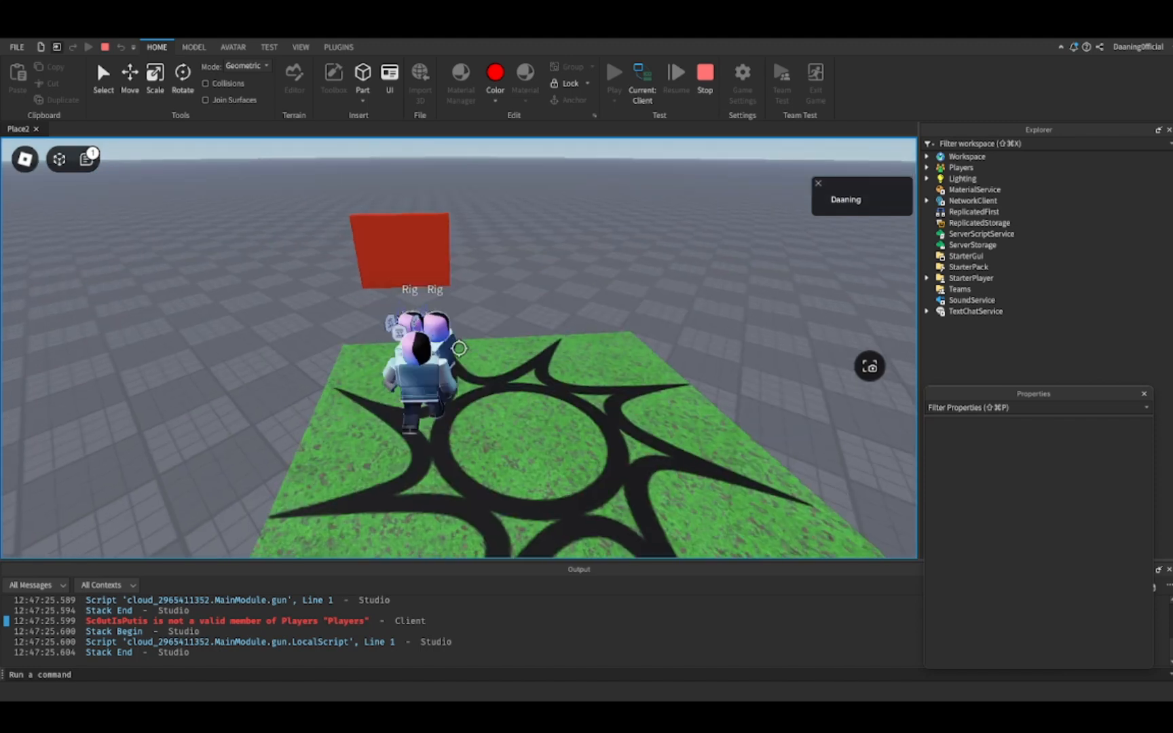
key(w)
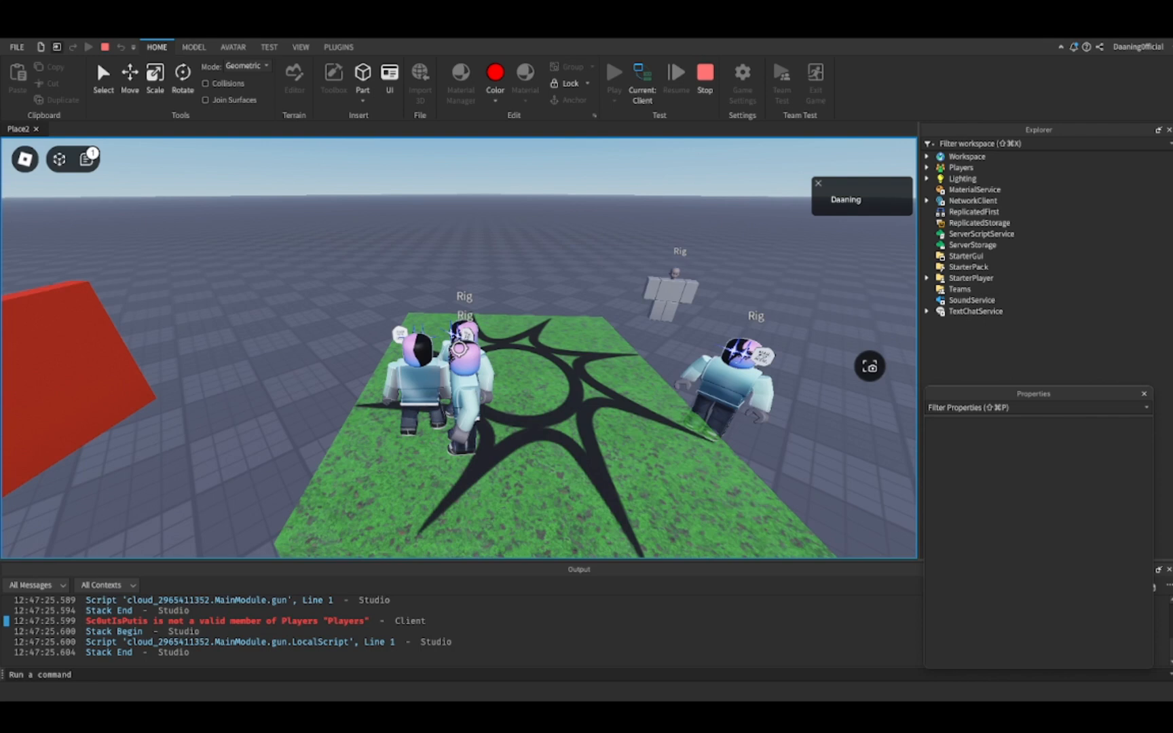
key(shift)
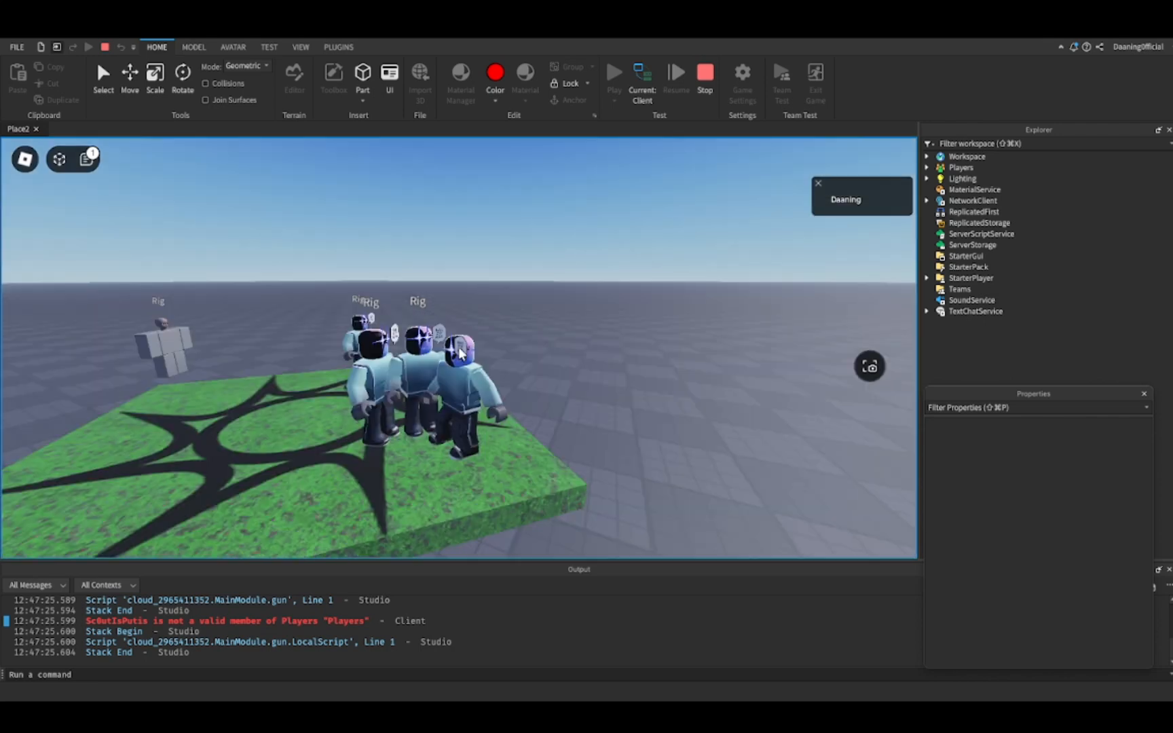
key(w)
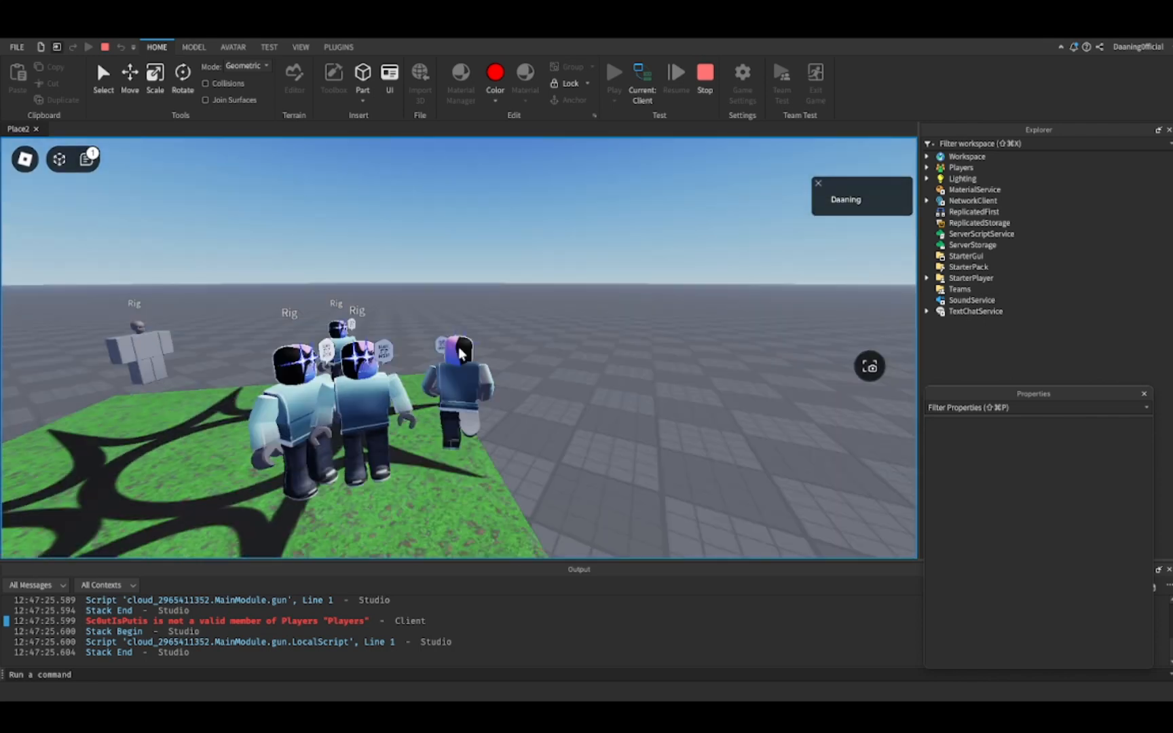
key(s)
key(s)
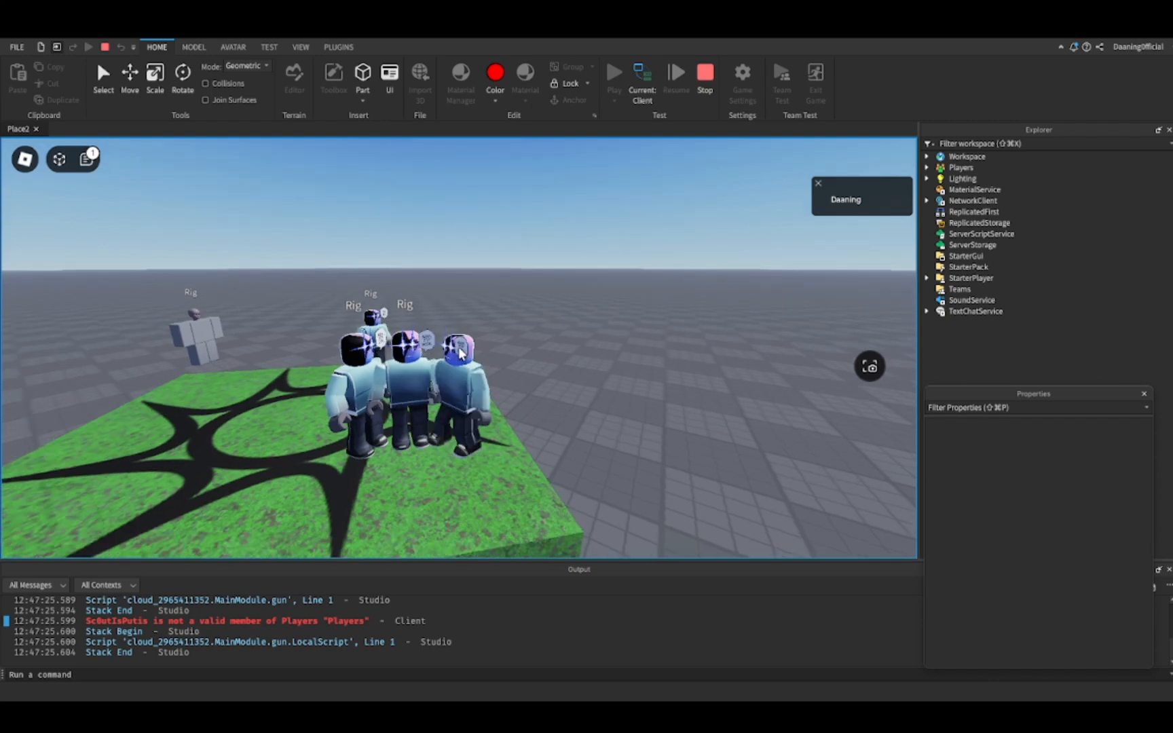
key(shift)
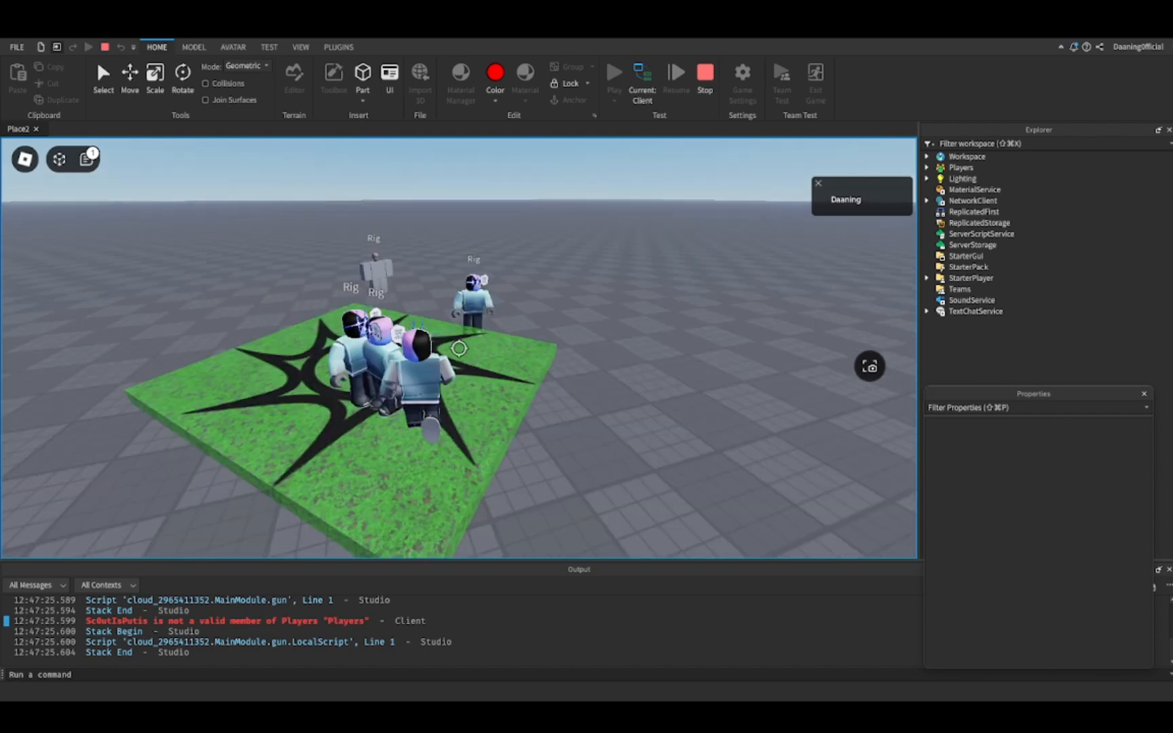
key(shift)
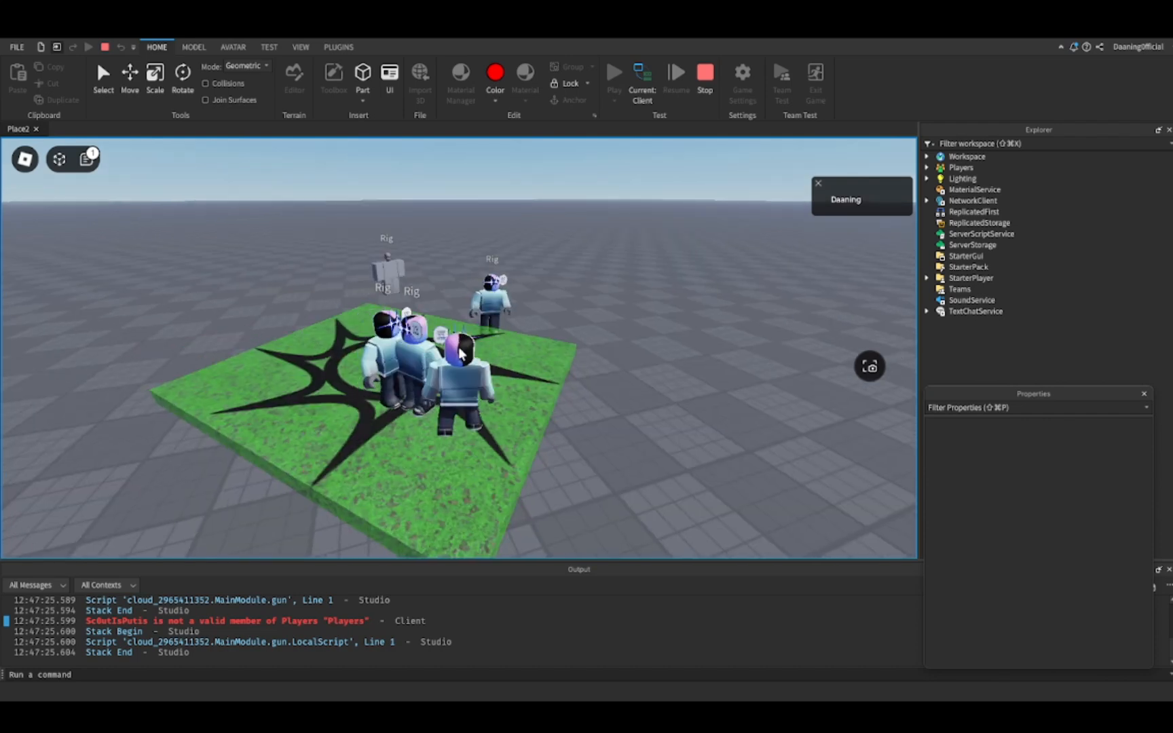
Rename the first Rig in the running playtest's Workspace to the player's display name.
click(926, 156)
click(966, 212)
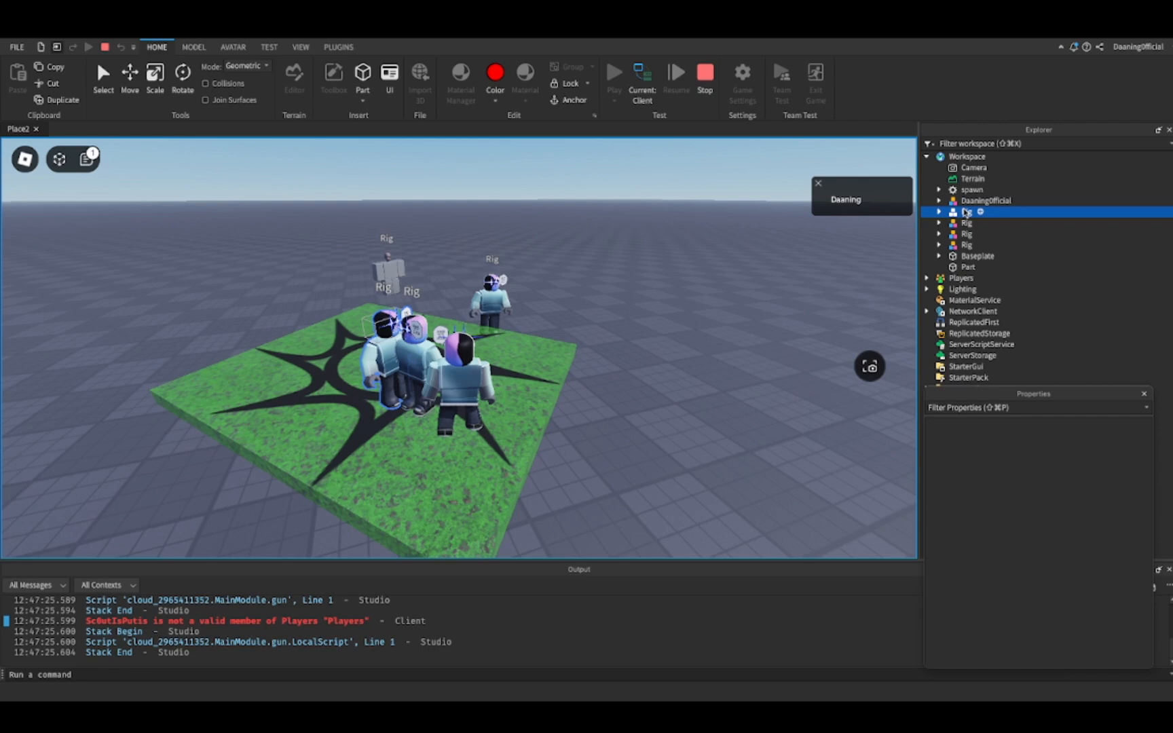
click(1066, 499)
text(Daa)
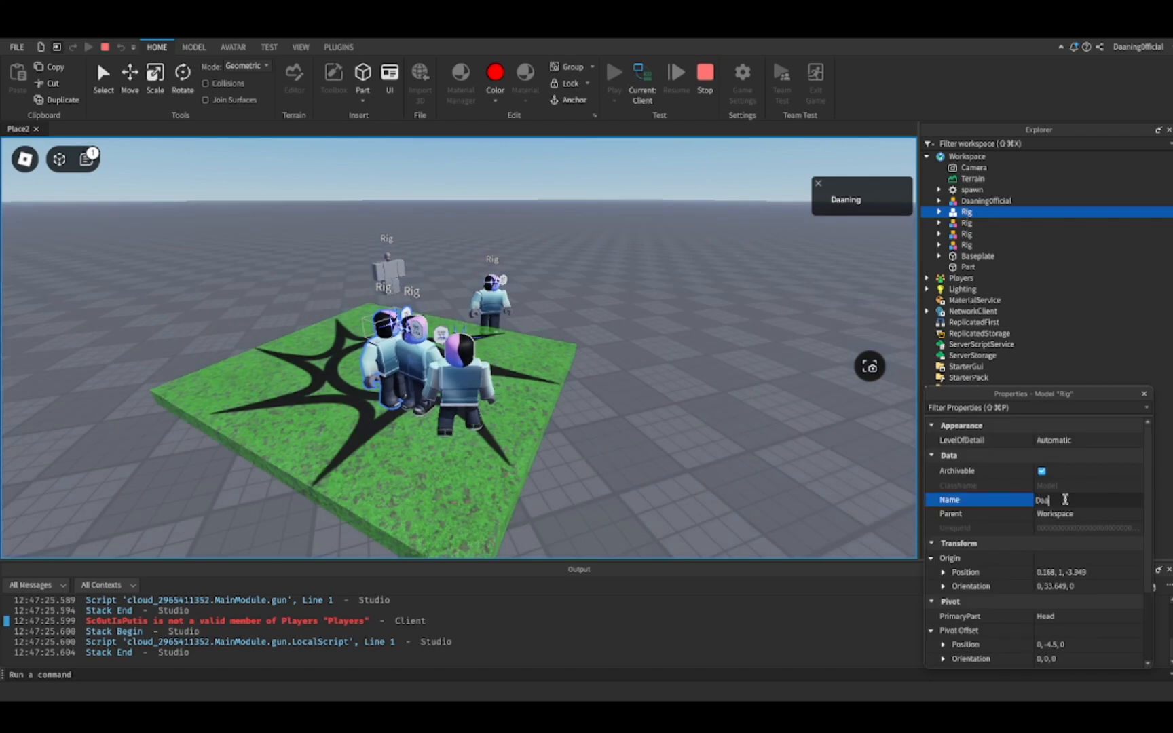
text(ning)
key(Return)
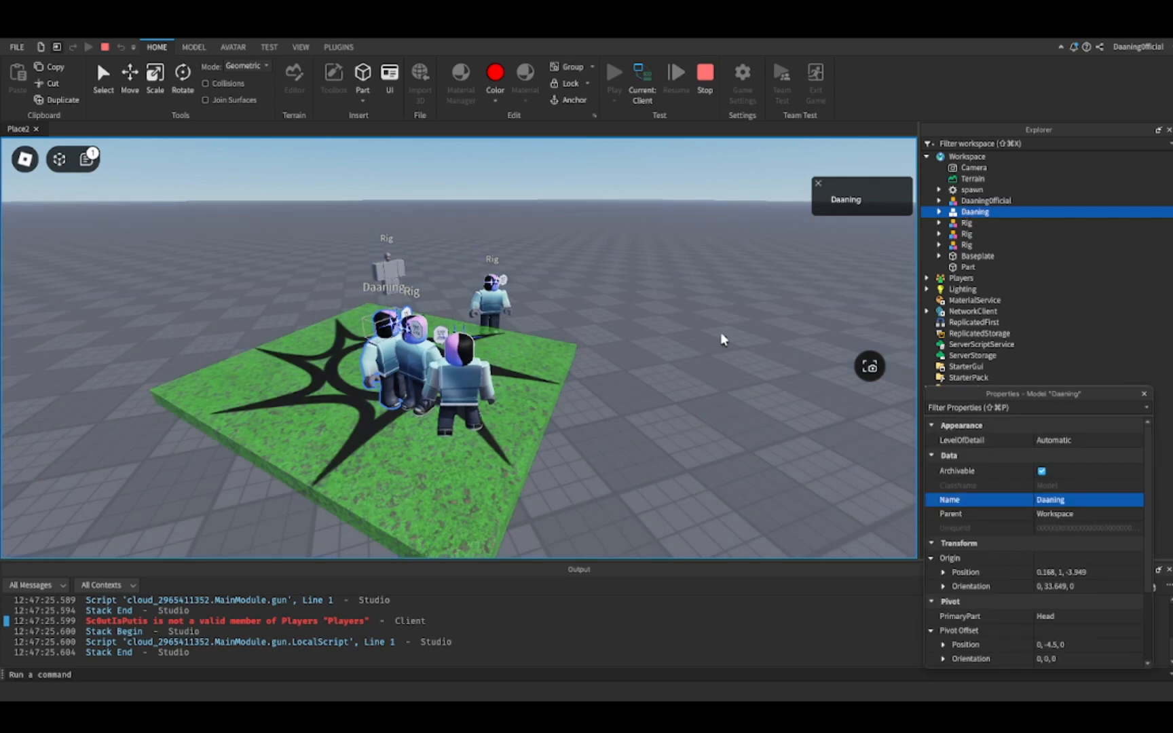
Walk the character up to the renamed rig and stop the playtest.
right_drag(720, 332, 707, 347)
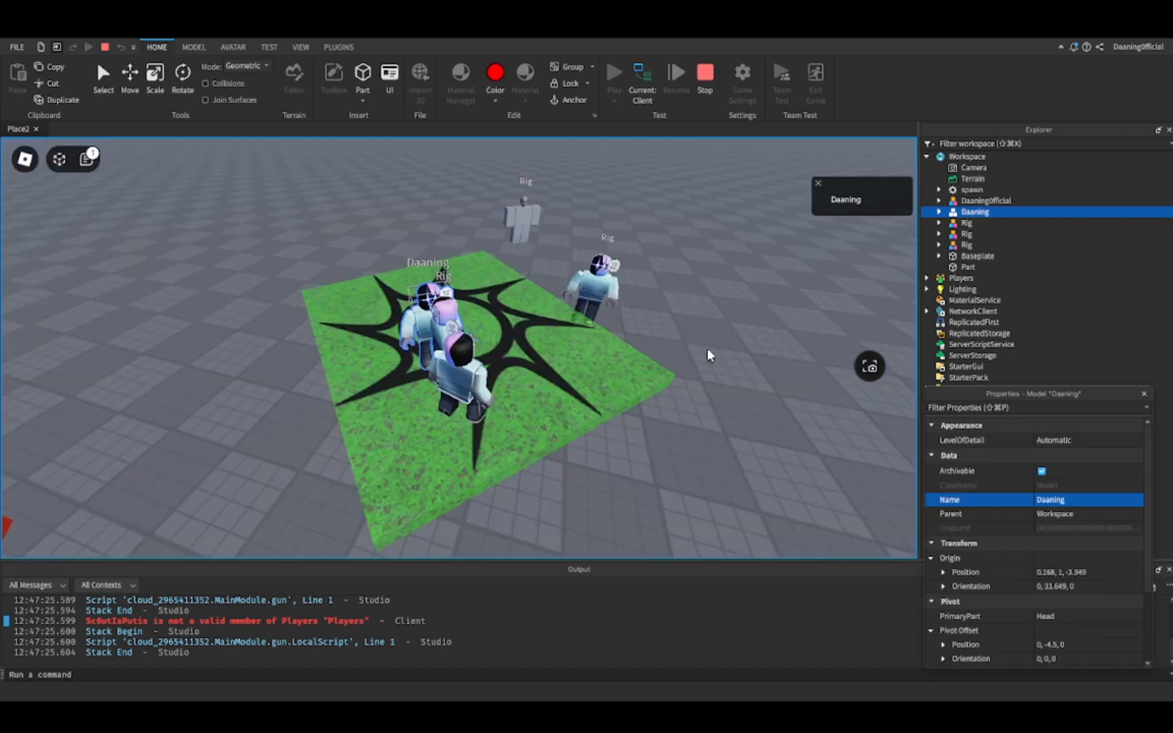
key(w)
key(a)
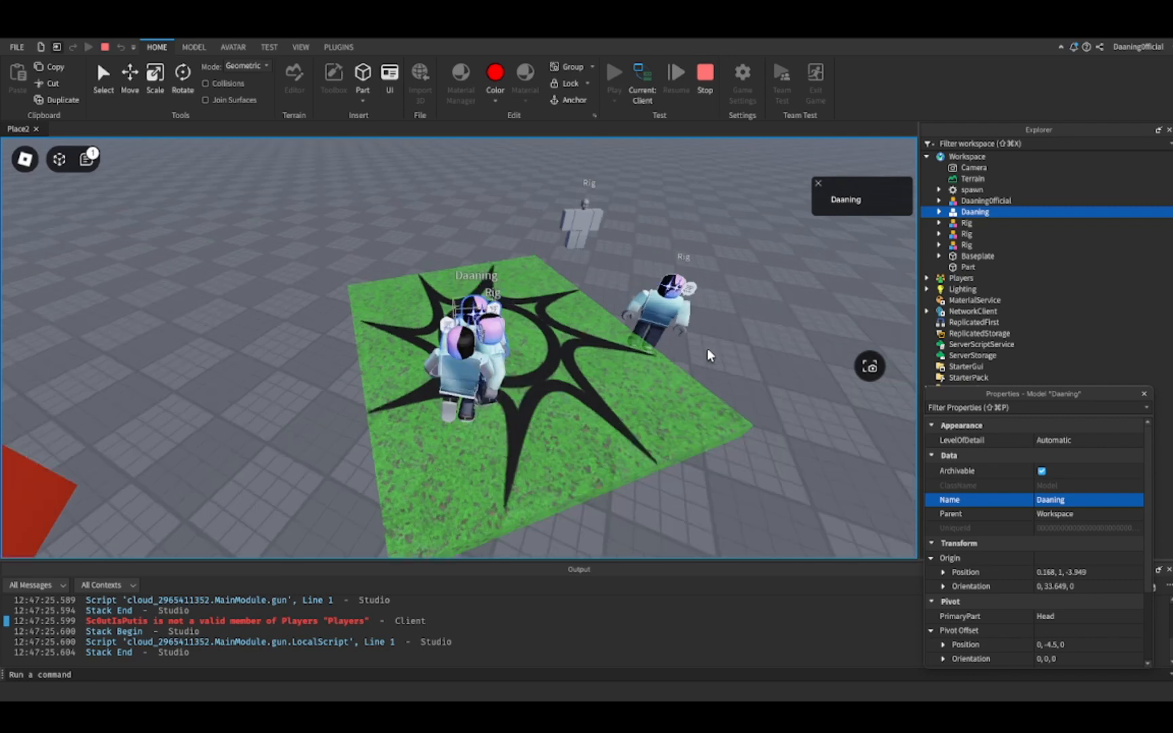
key(shift+F5)
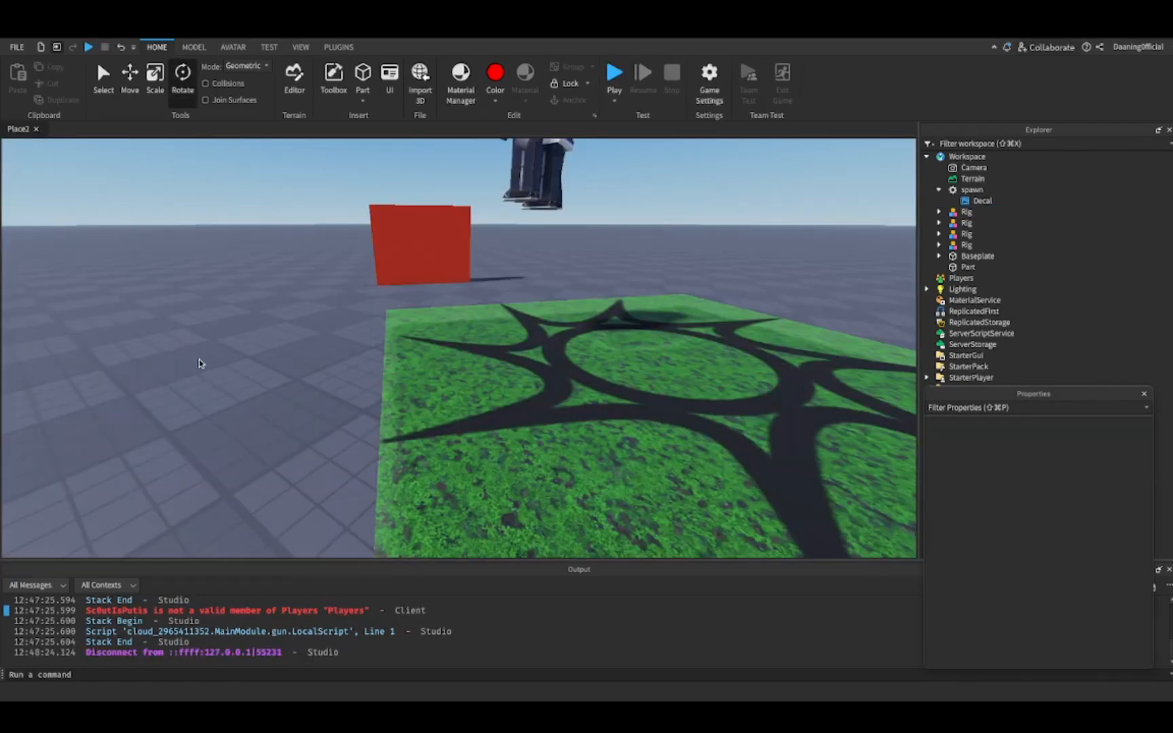
Start saving the place to Roblox and name the game "tutorialkldfnsjldj".
click(13, 48)
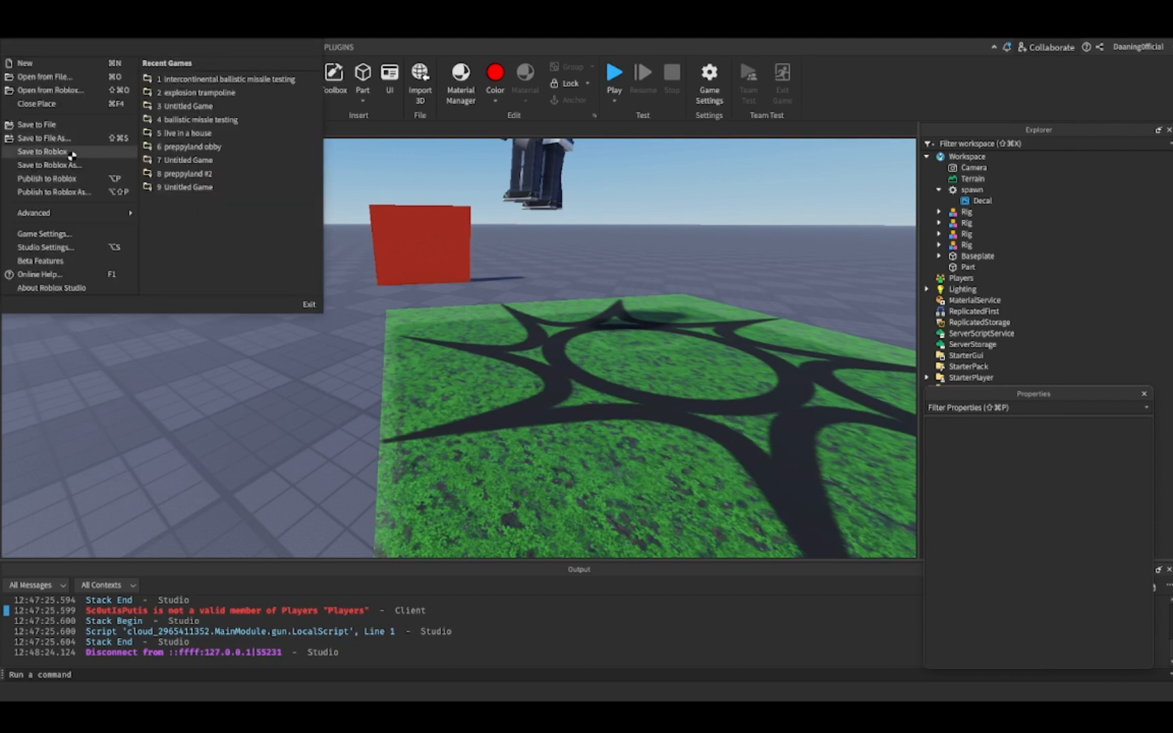
click(68, 152)
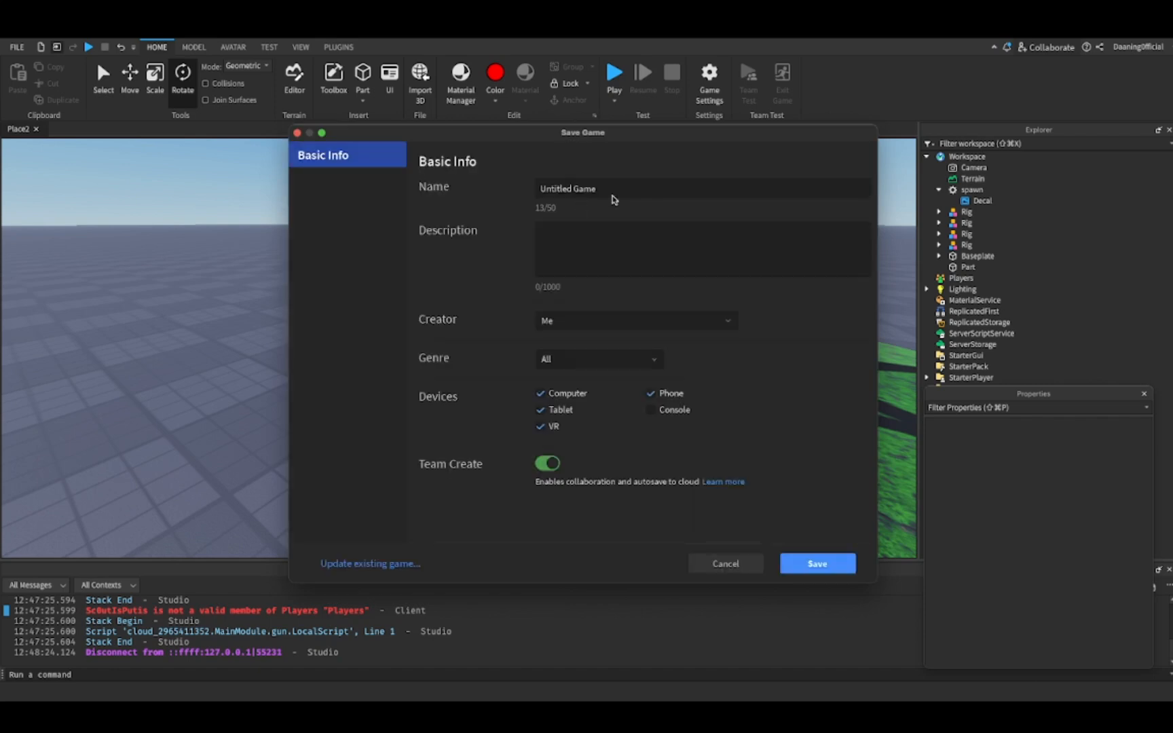
drag(611, 189, 532, 190)
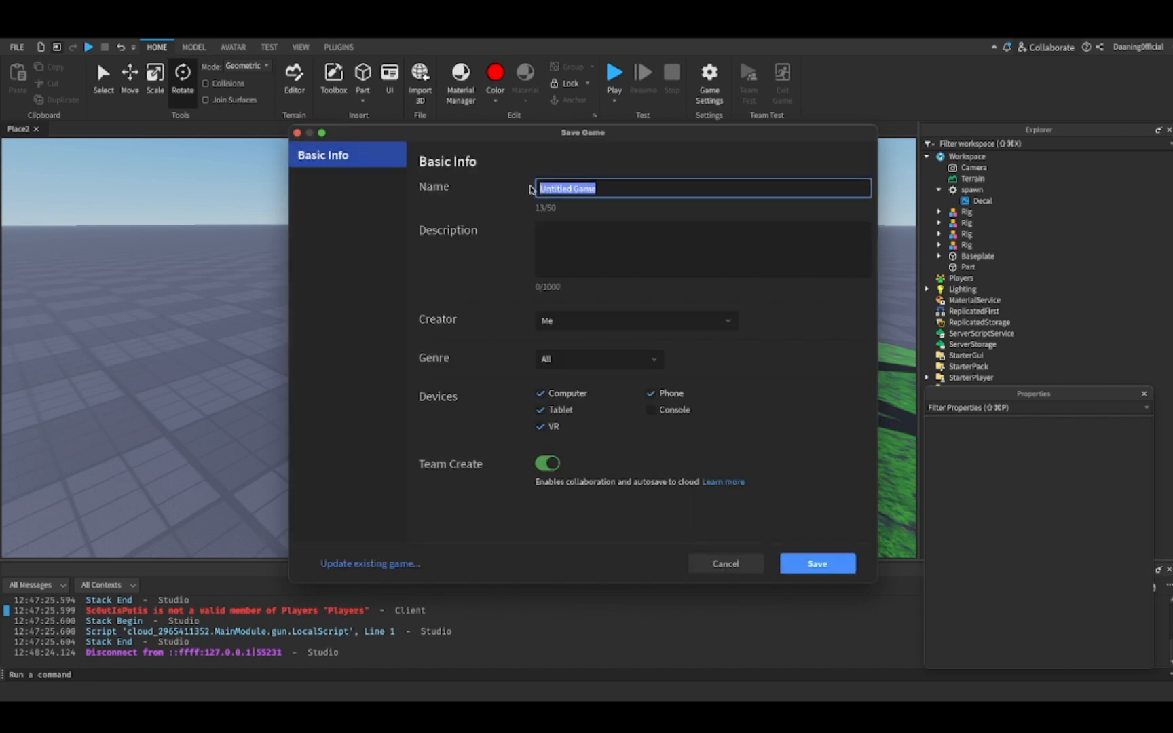
key(BackSpace)
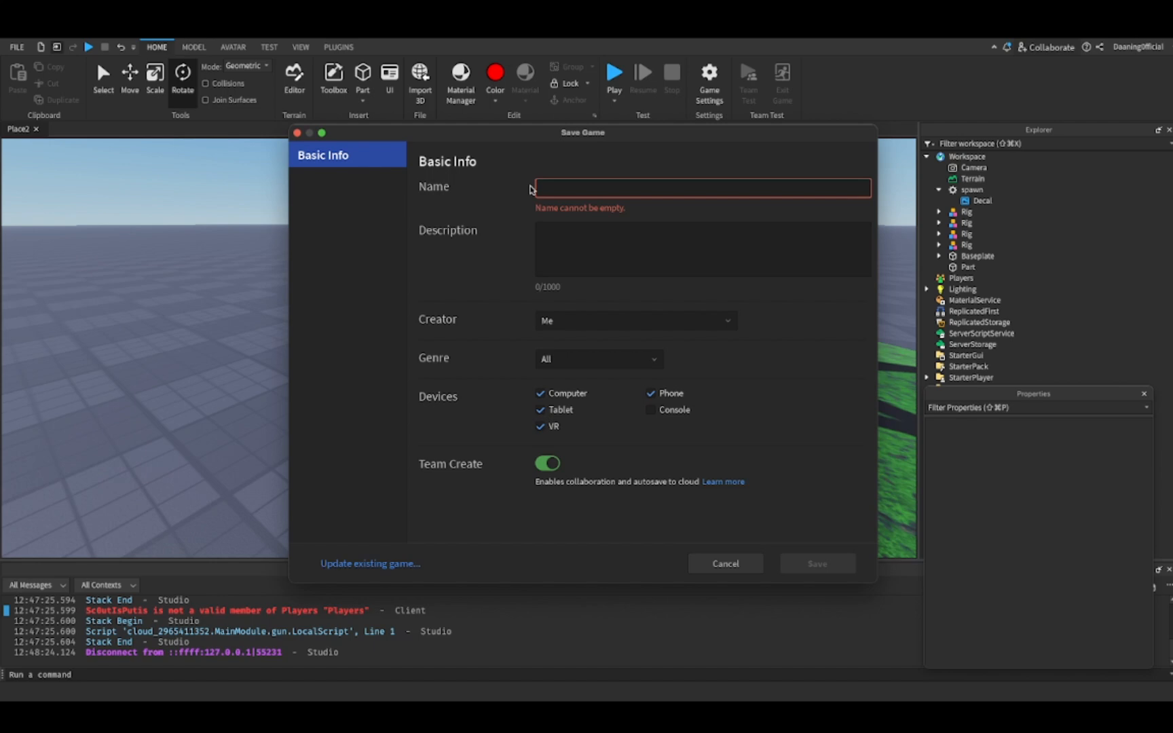
text(tuo)
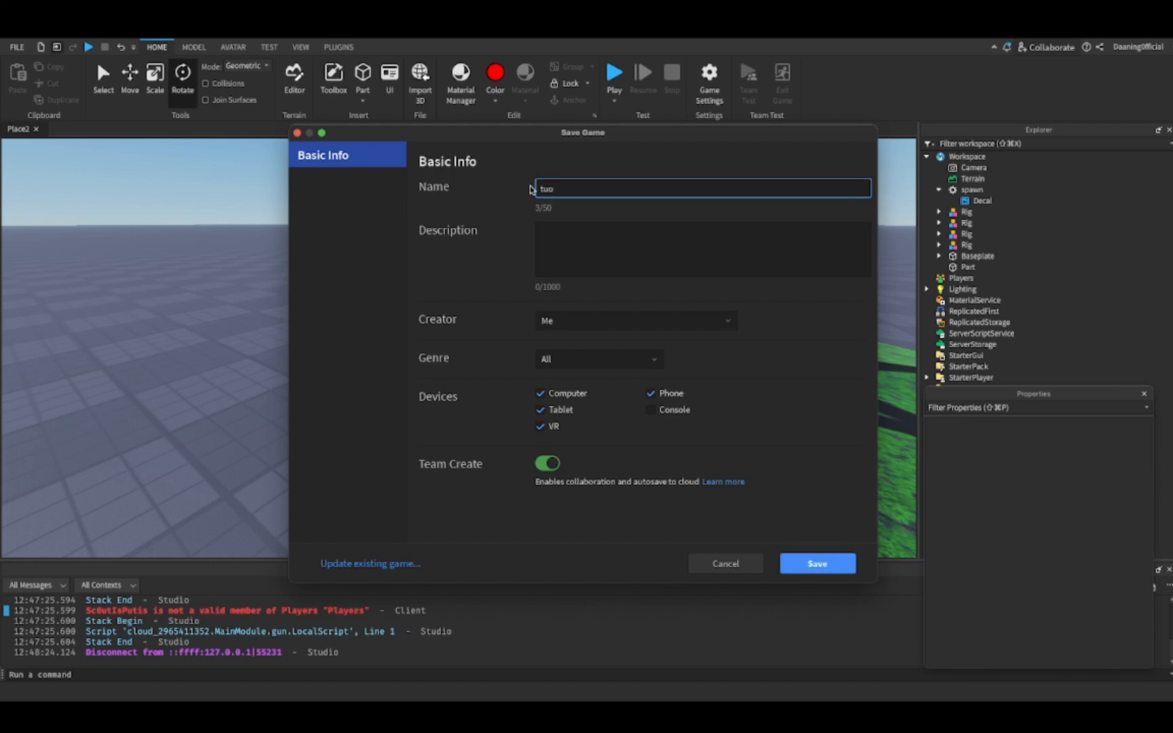
text(trial)
key(BackSpace)
key(BackSpace)
key(BackSpace)
key(BackSpace)
key(BackSpace)
key(BackSpace)
text(toia)
key(BackSpace)
key(BackSpace)
text(ra)
key(BackSpace)
text(ialkldfnsjldj)
Enter a subscribe message as the game's description and save the game to Roblox.
click(639, 263)
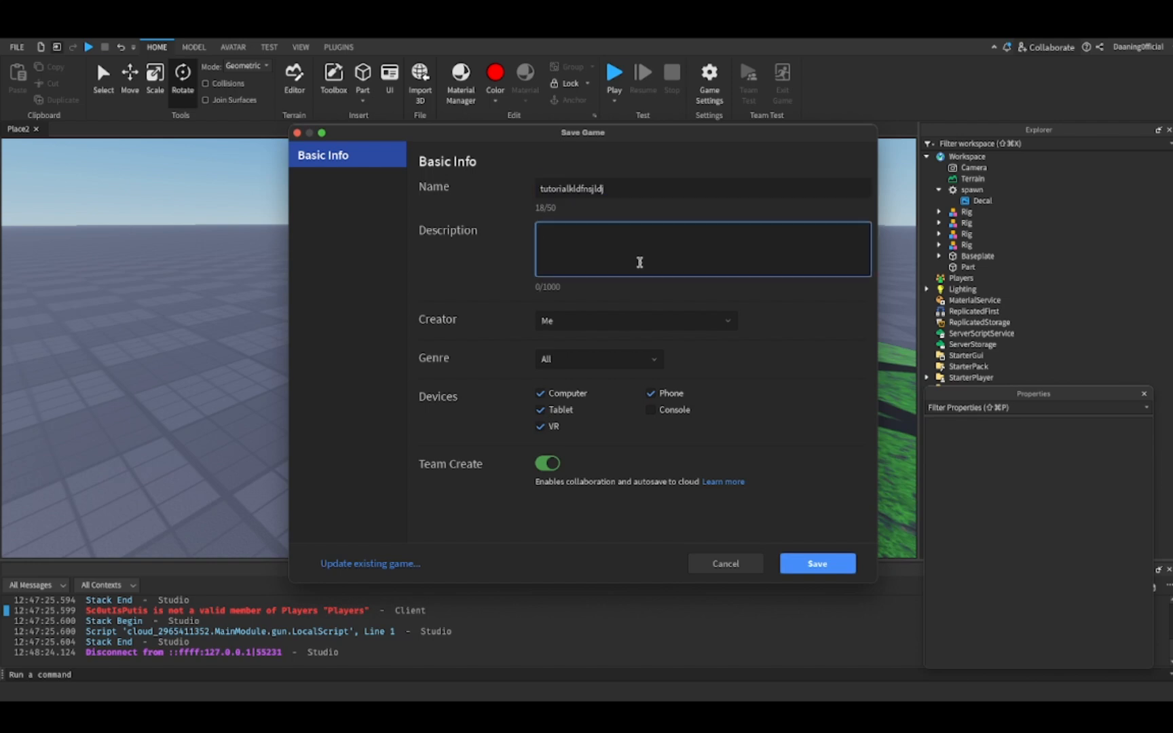
text(sscib o aanng)
drag(640, 262, 501, 220)
text(subscrie)
key(Tab)
click(809, 565)
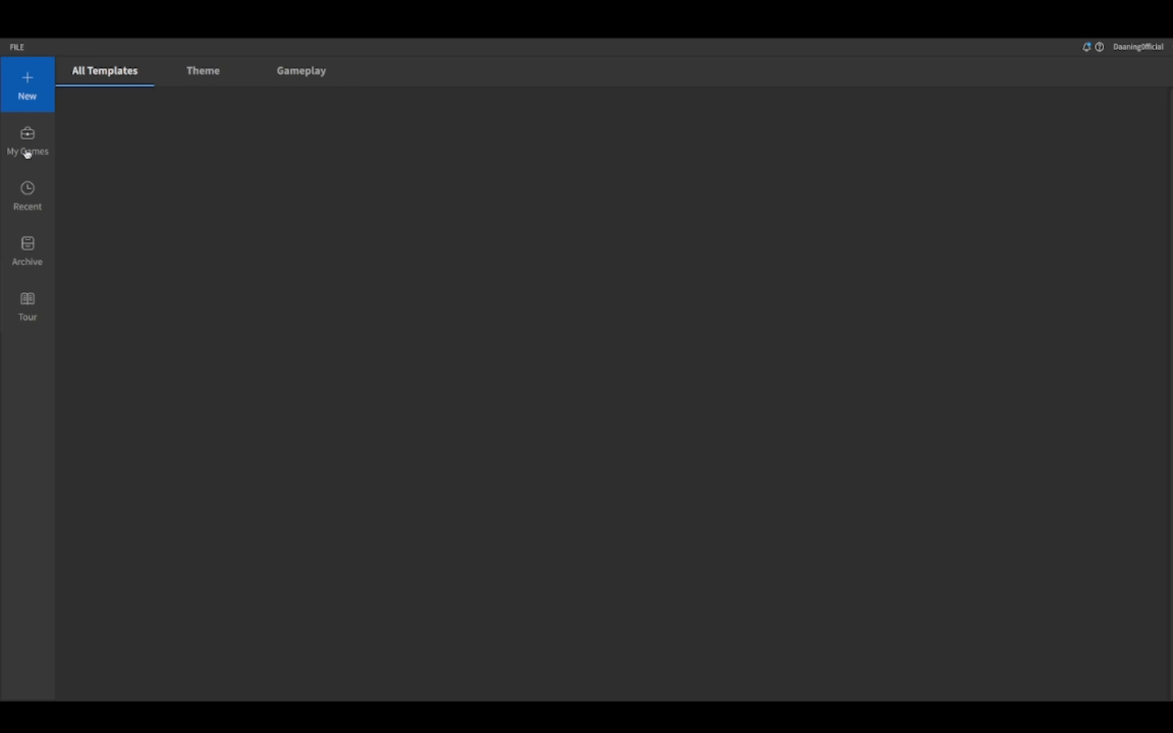
Show the recent games on the start page to find the saved game.
click(27, 196)
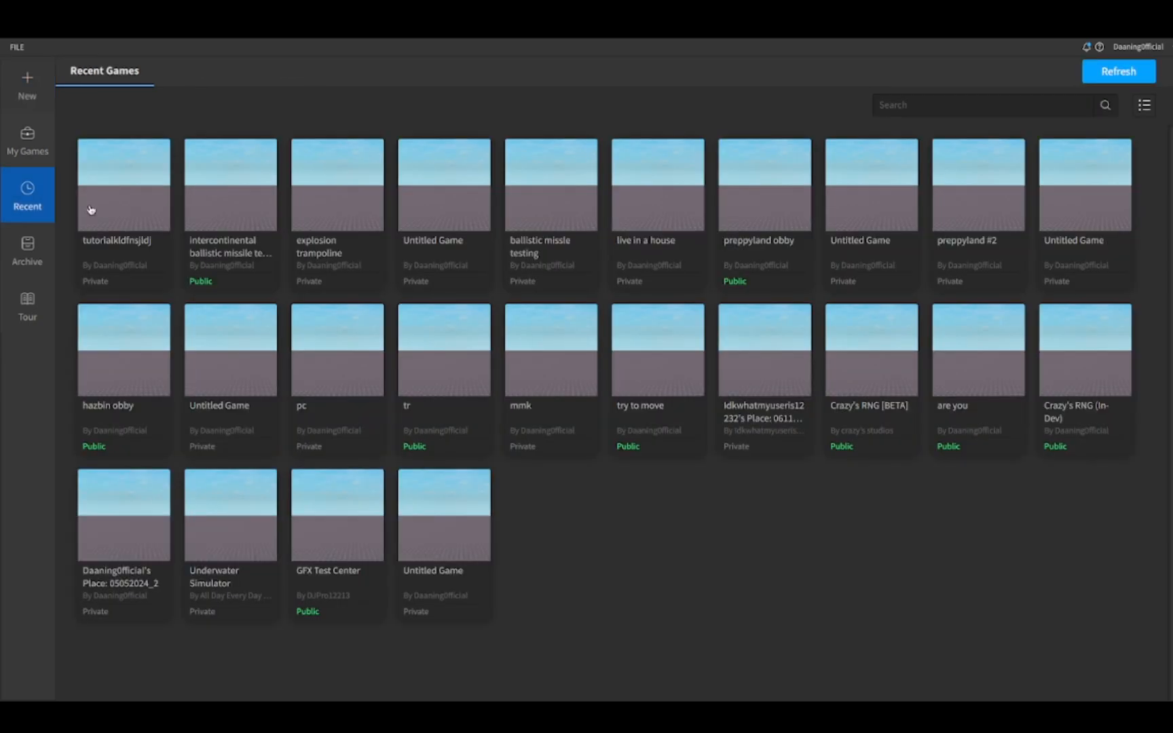